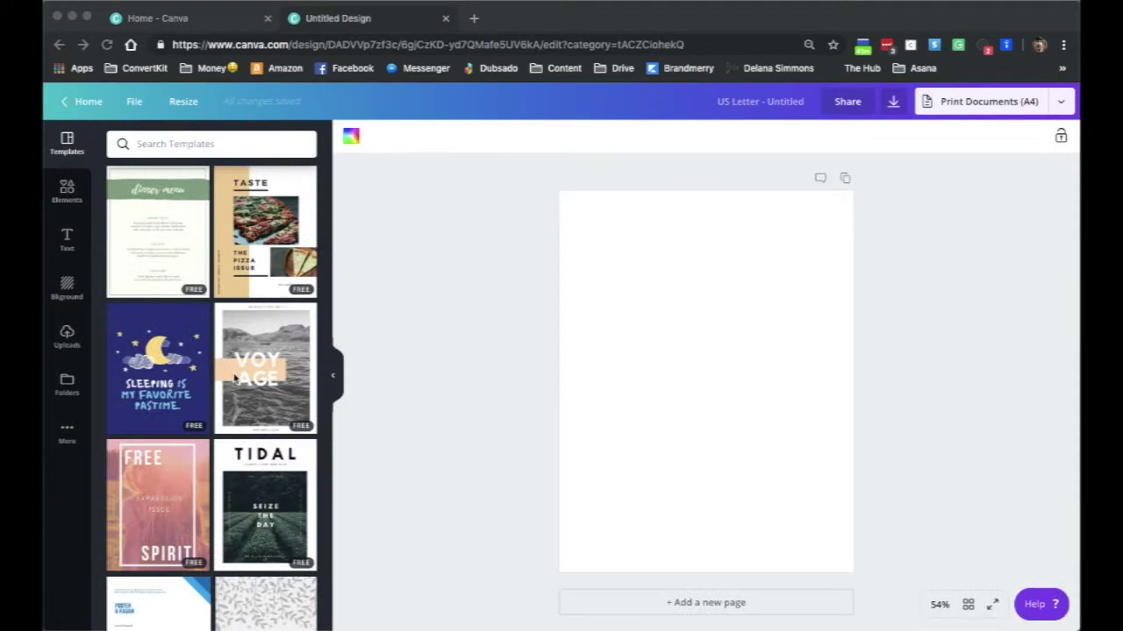
scroll(235, 379, down, 3)
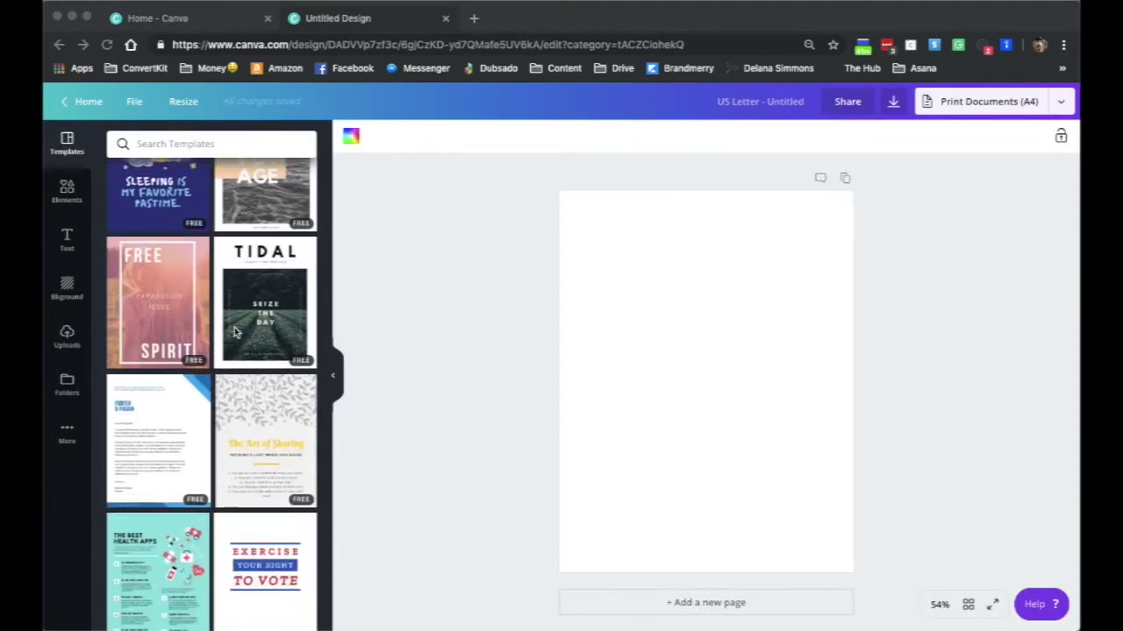
scroll(235, 331, up, 3)
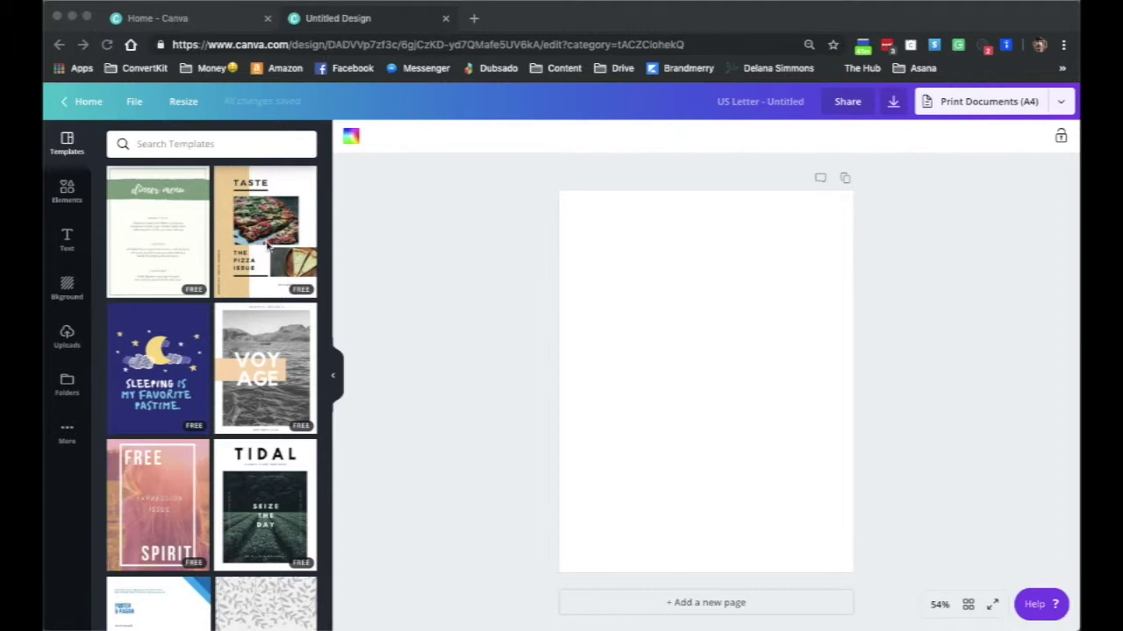
scroll(217, 404, down, 4)
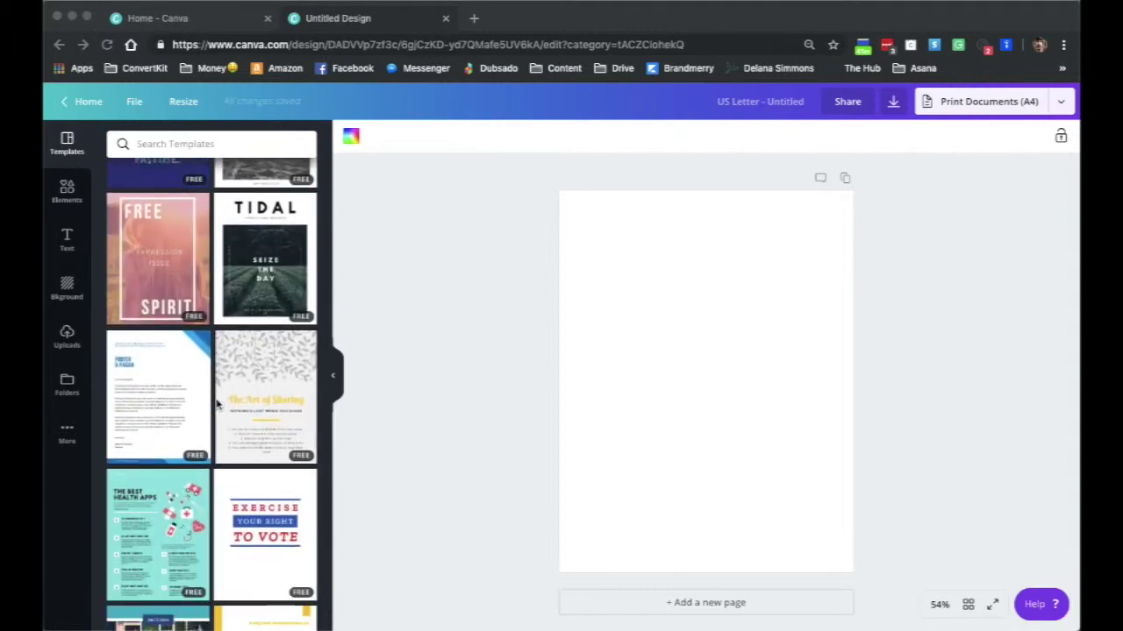
scroll(235, 457, down, 5)
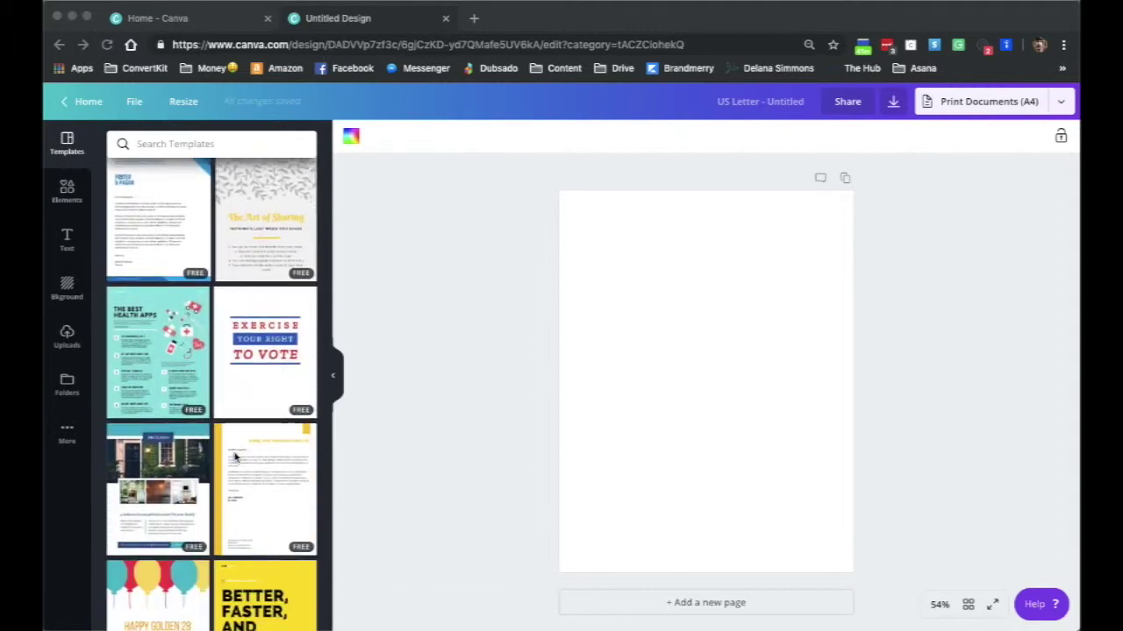
scroll(235, 457, down, 7)
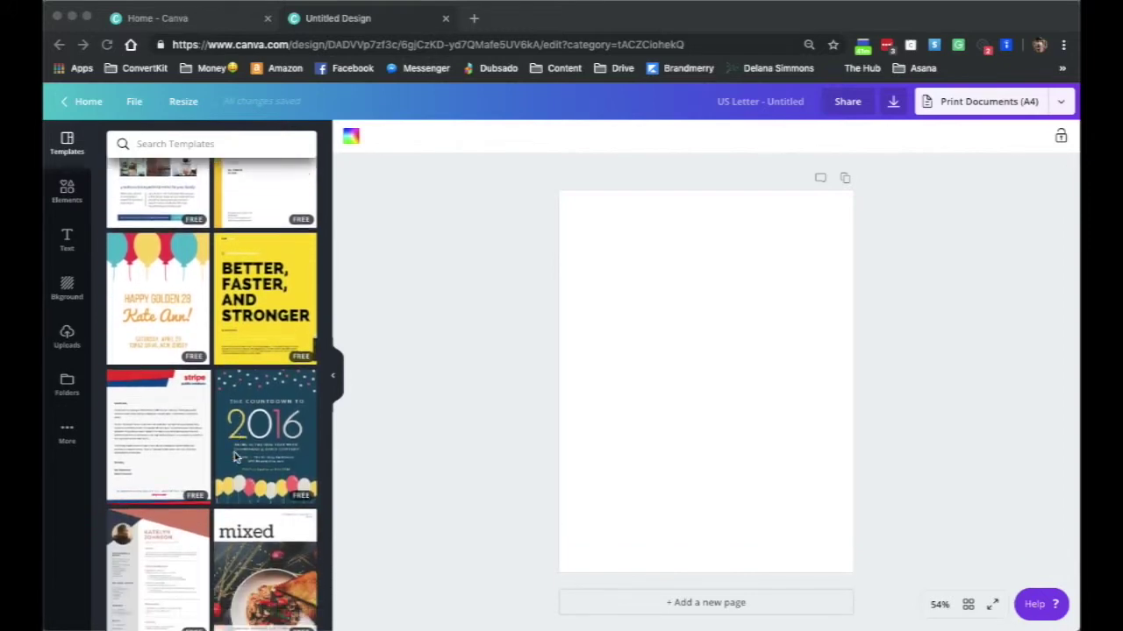
scroll(235, 501, down, 11)
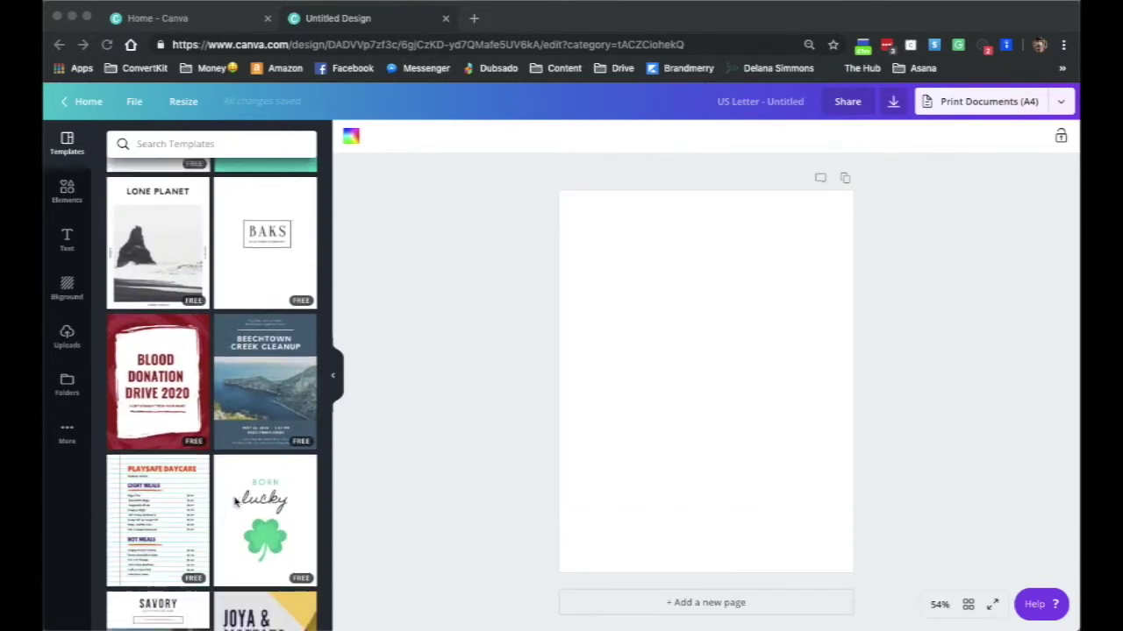
scroll(235, 502, down, 6)
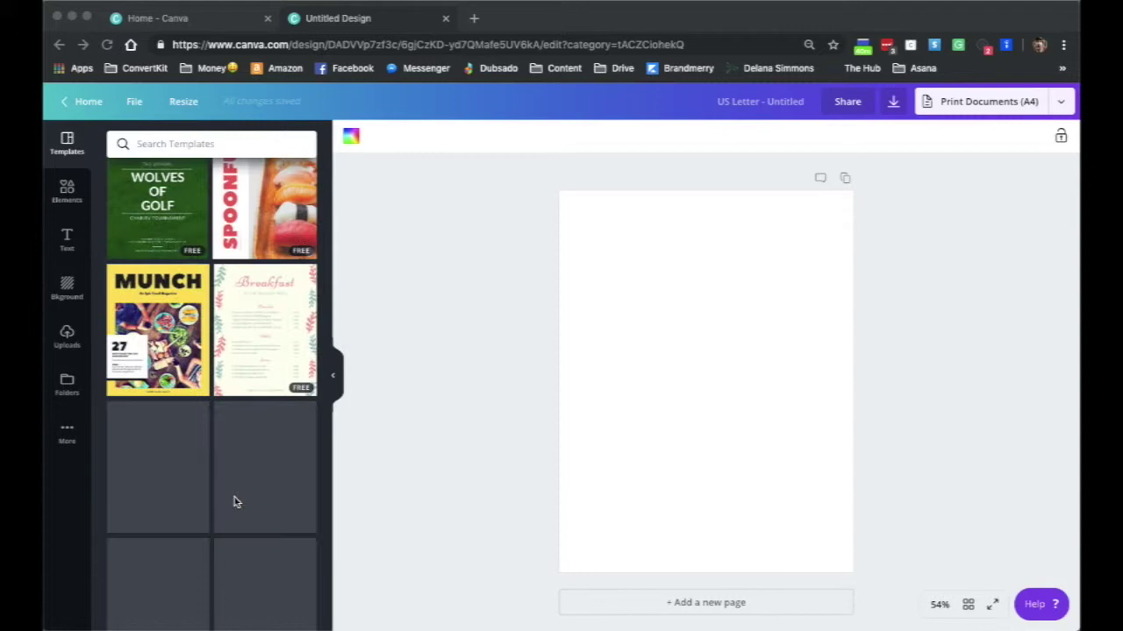
scroll(235, 501, down, 3)
scroll(235, 502, up, 9)
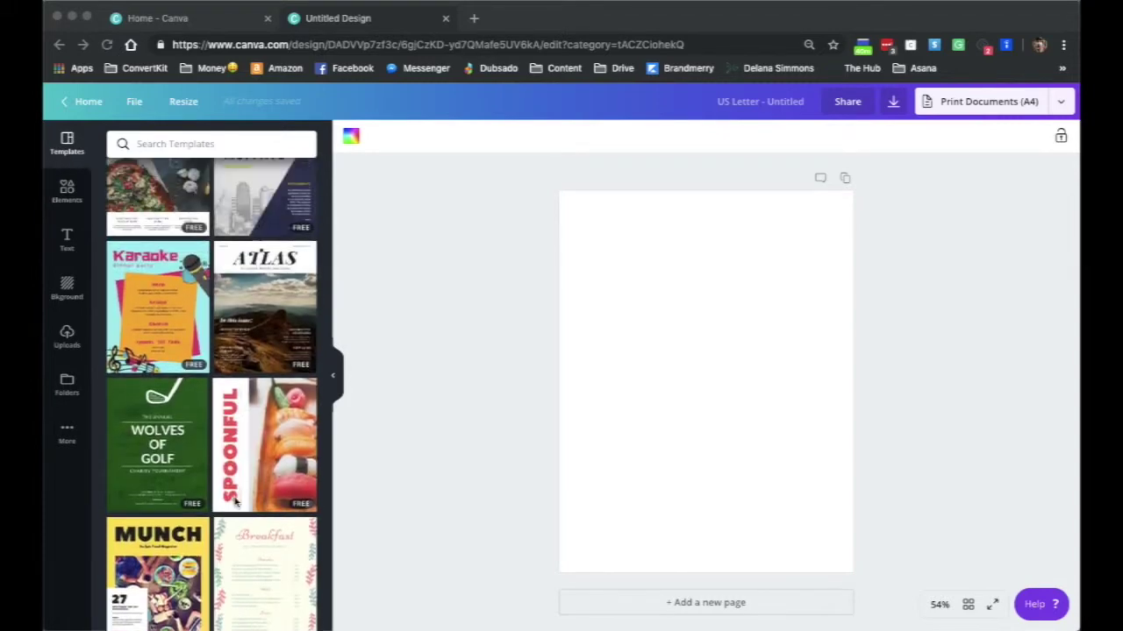
scroll(235, 501, up, 15)
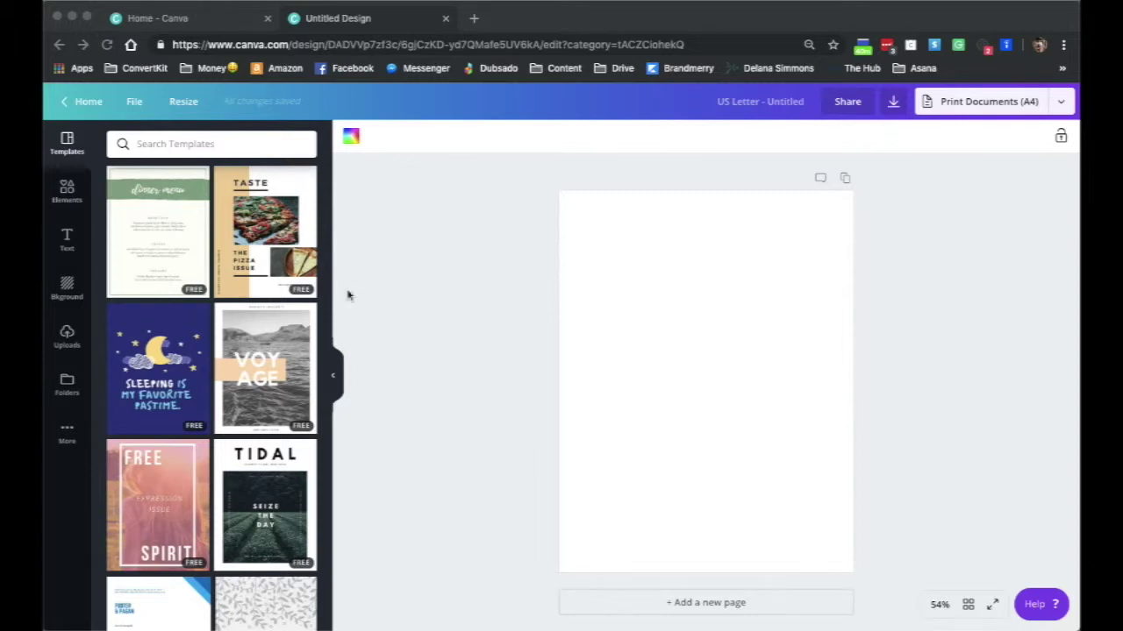
- Browse the Elements library and then the Text panel in the side menu
click(74, 203)
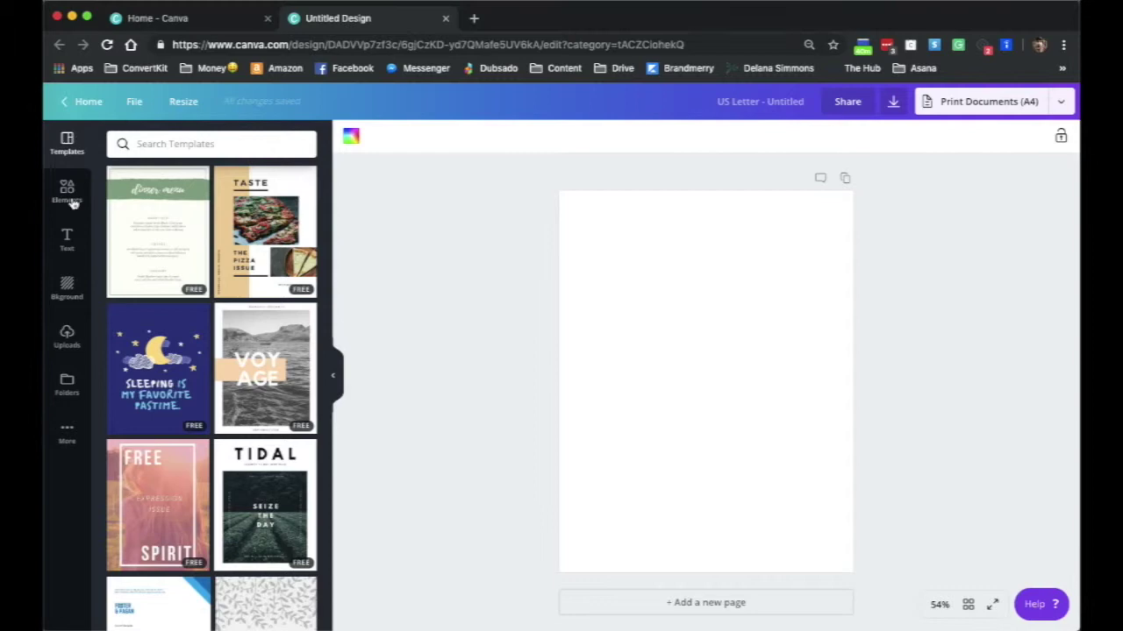
click(74, 202)
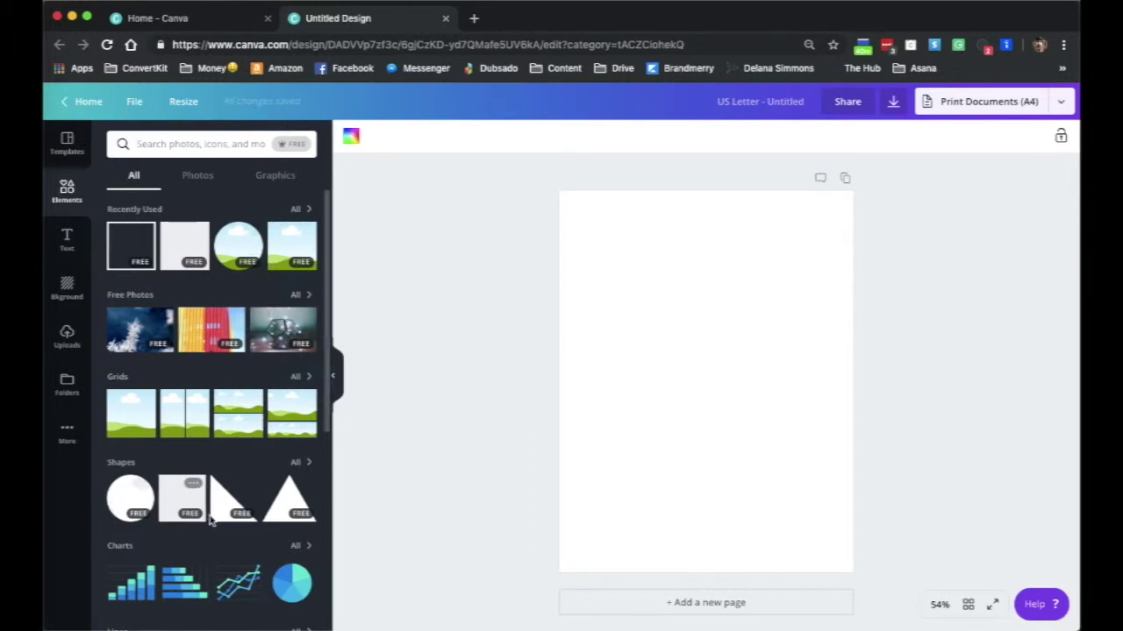
scroll(207, 522, down, 3)
scroll(206, 522, down, 1)
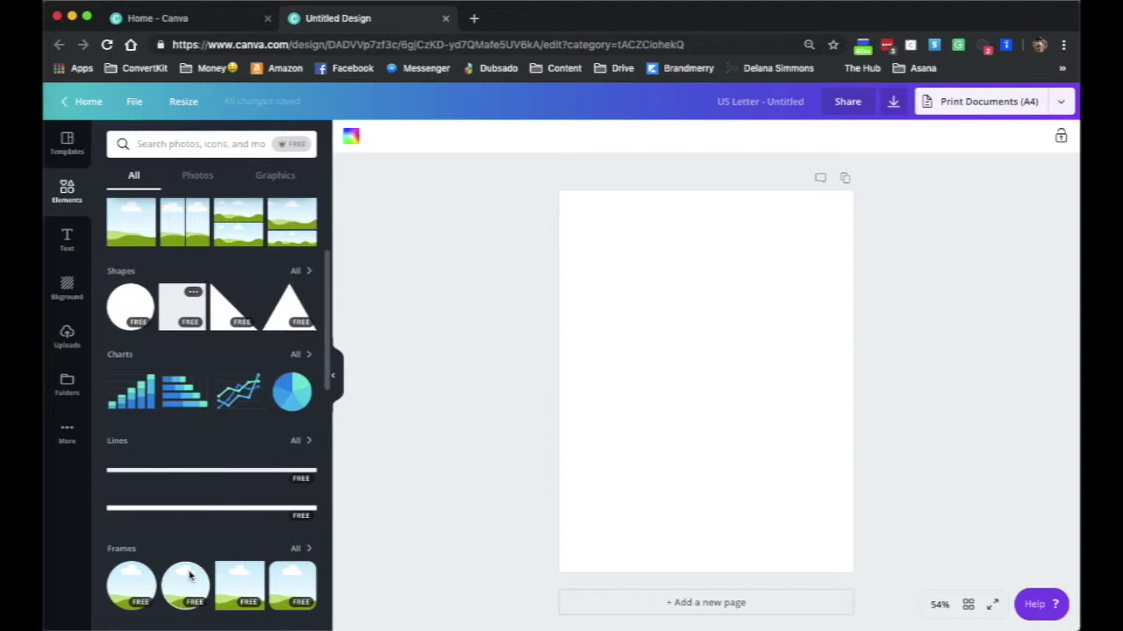
scroll(189, 575, down, 4)
scroll(189, 575, down, 6)
scroll(187, 574, up, 14)
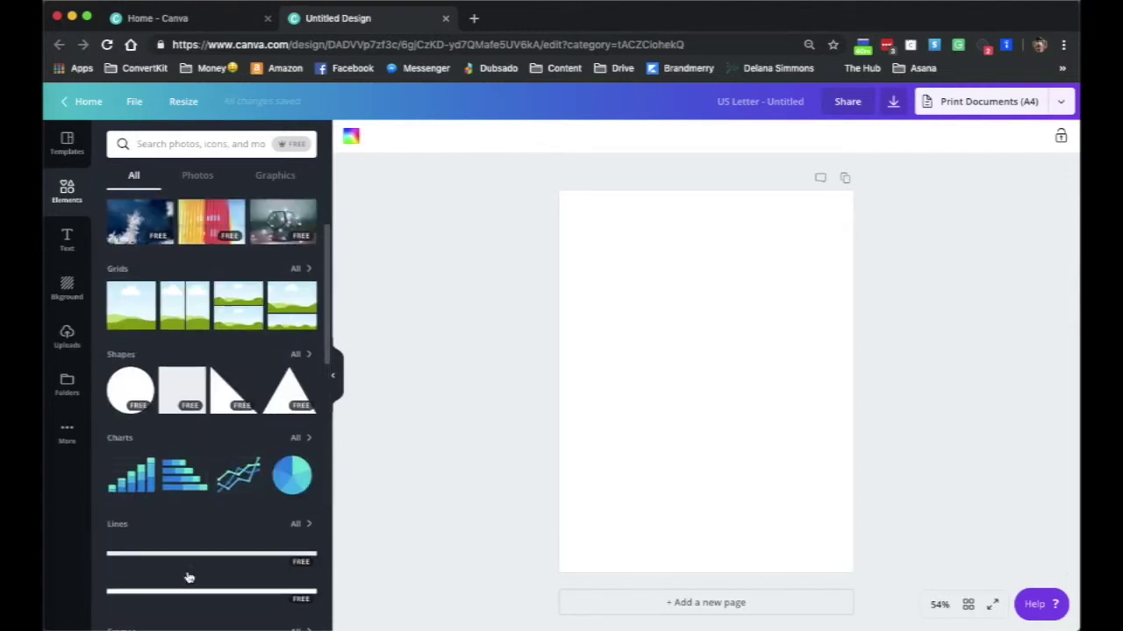
click(67, 238)
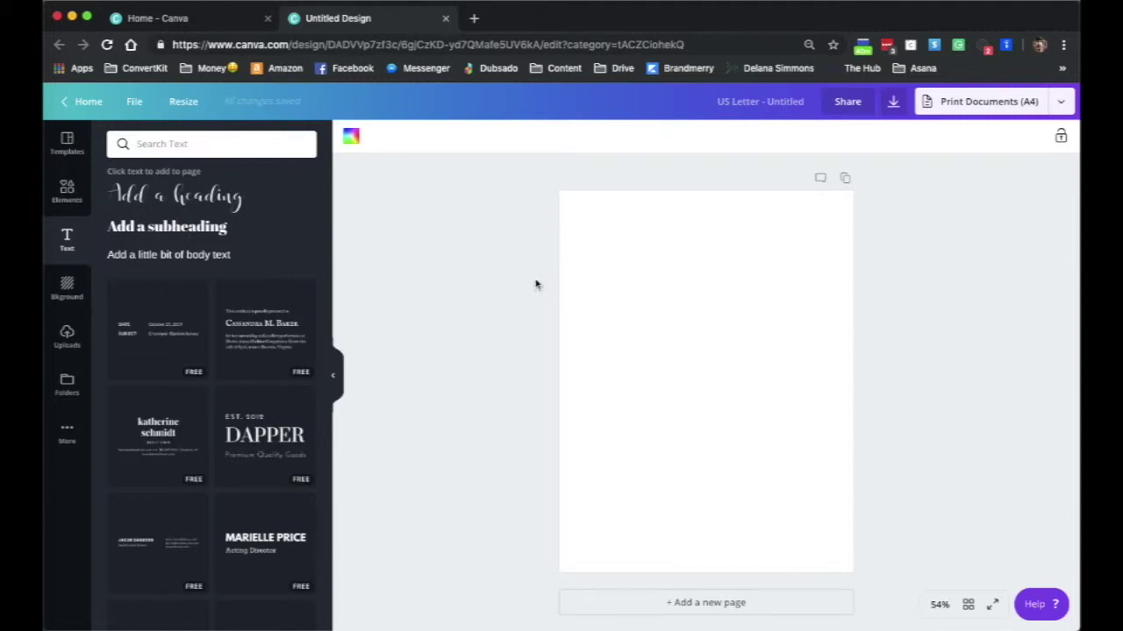
- Open the My Photos folder from the full list of photo folders
click(65, 385)
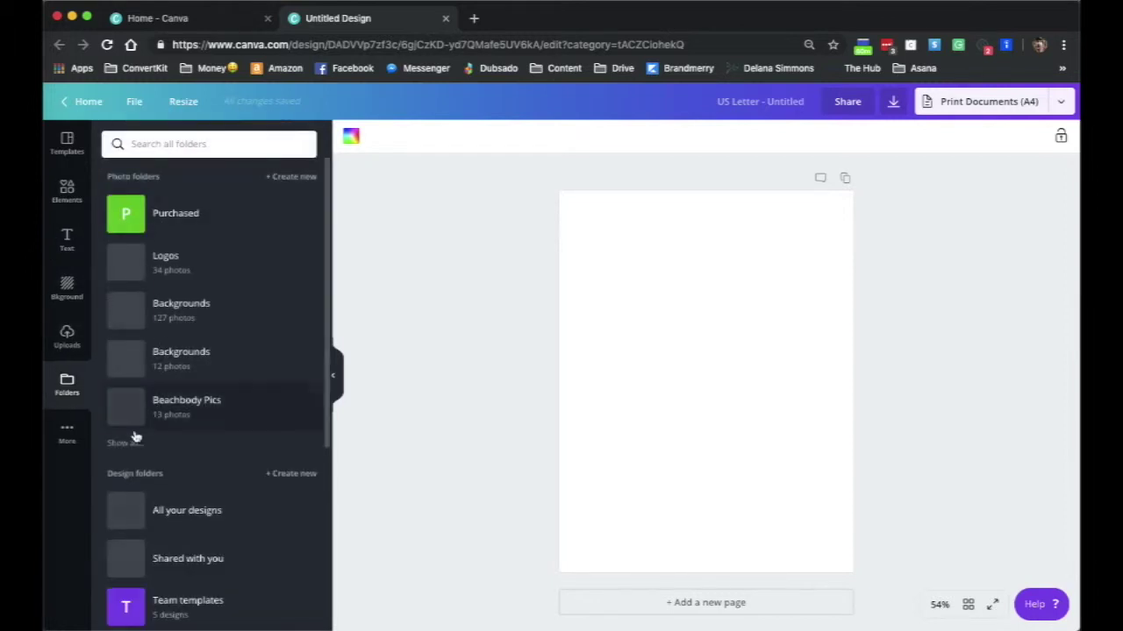
click(125, 443)
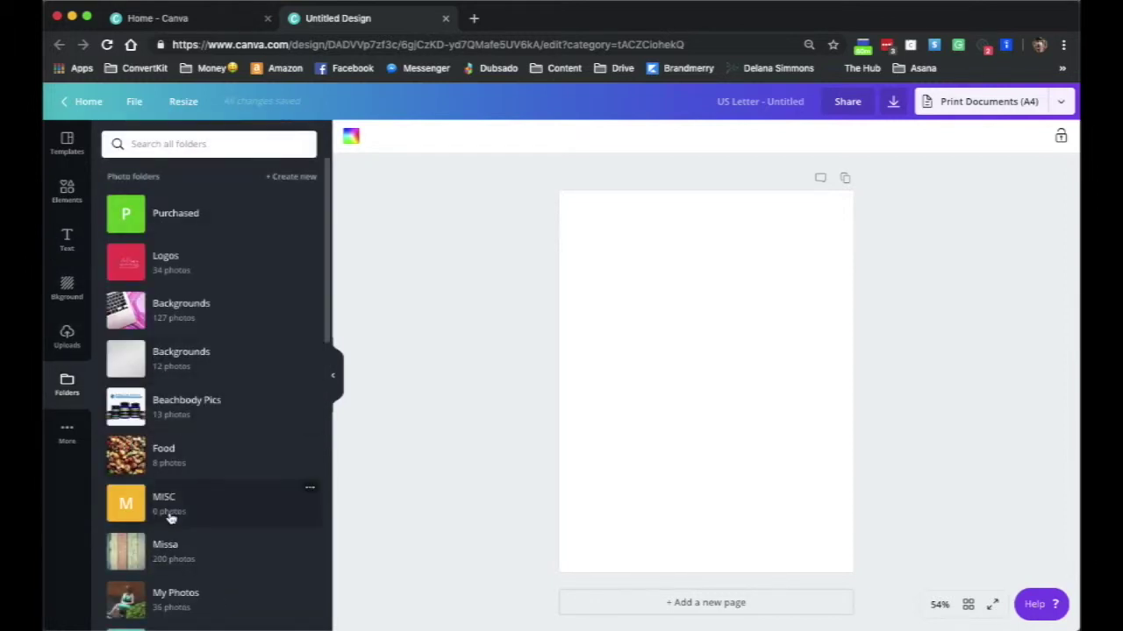
scroll(167, 509, down, 5)
click(159, 422)
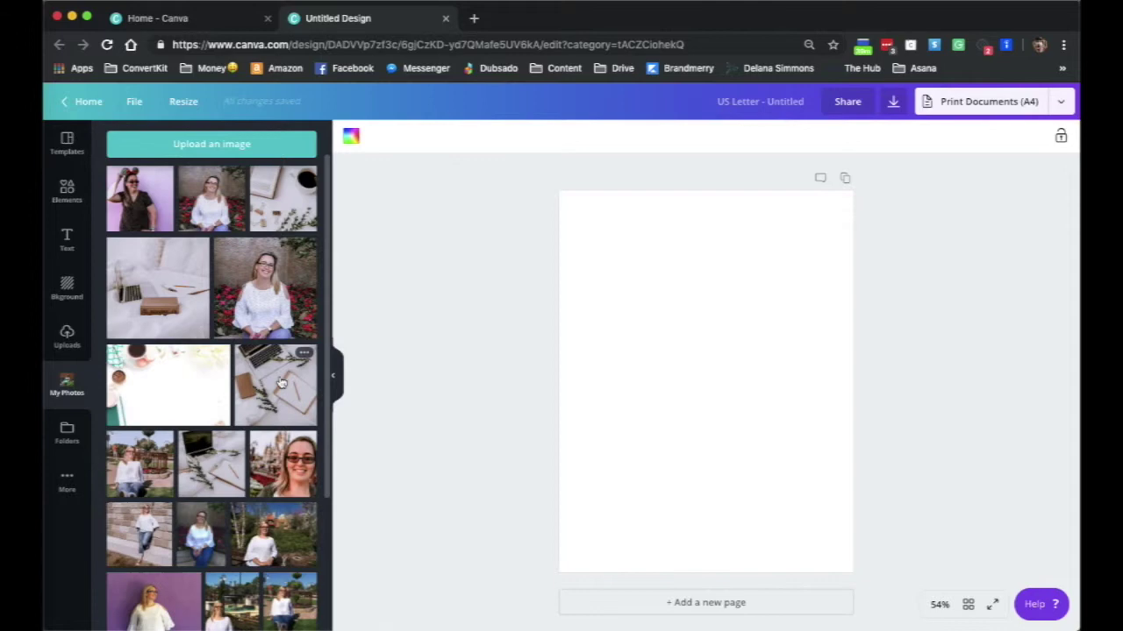
- Place the laptop-on-bed photo at the top-left corner and stretch it to fill the page
click(158, 287)
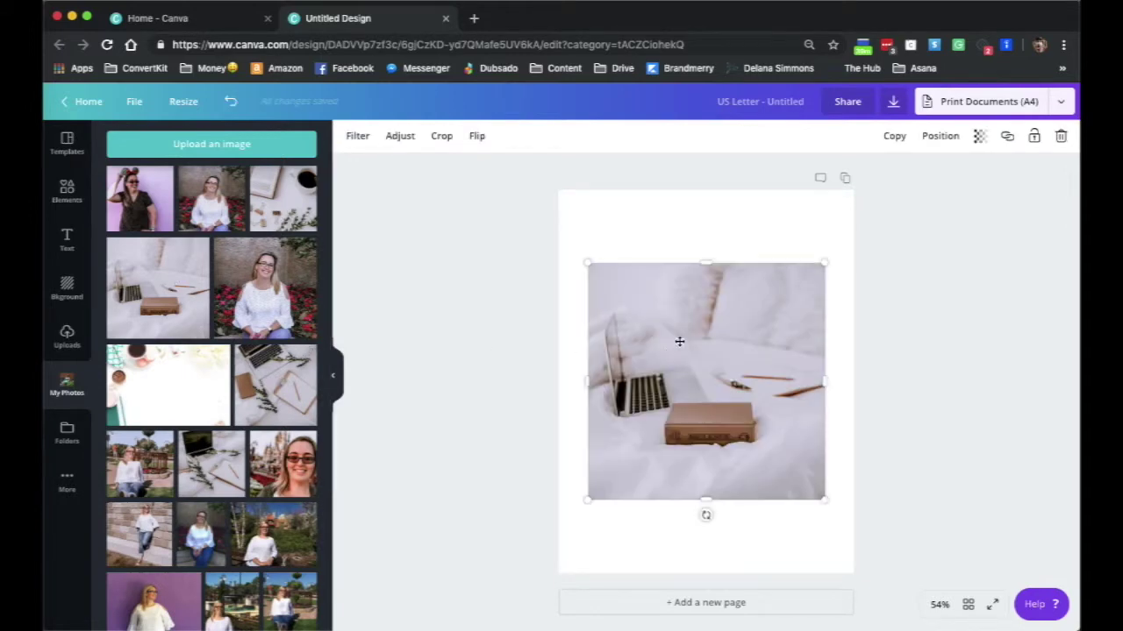
drag(664, 287, 635, 280)
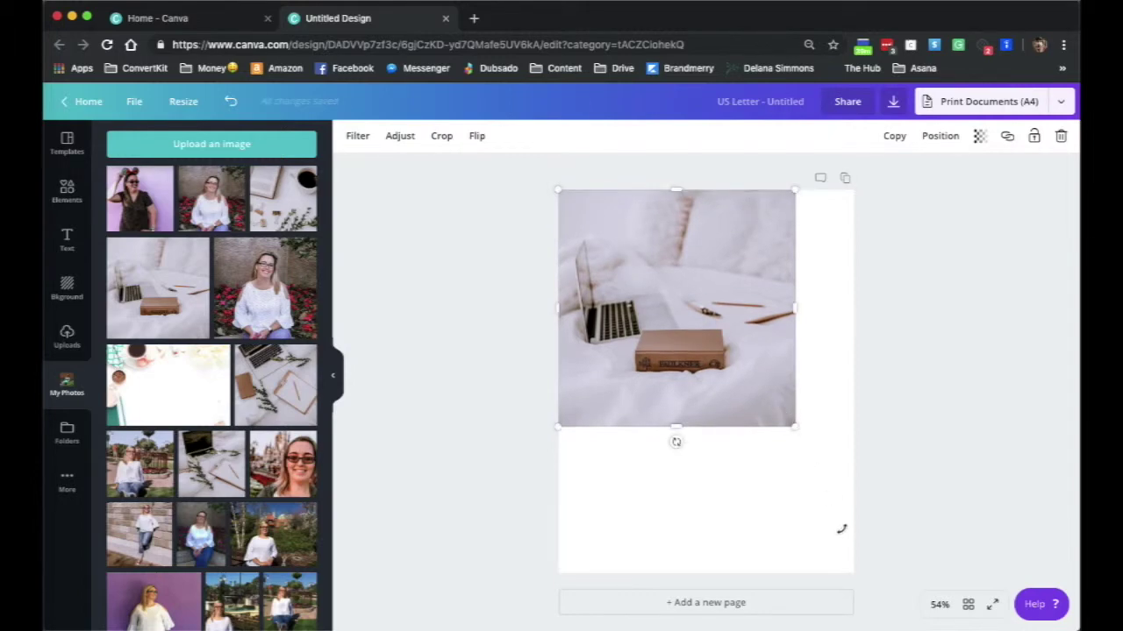
drag(840, 529, 900, 627)
click(989, 356)
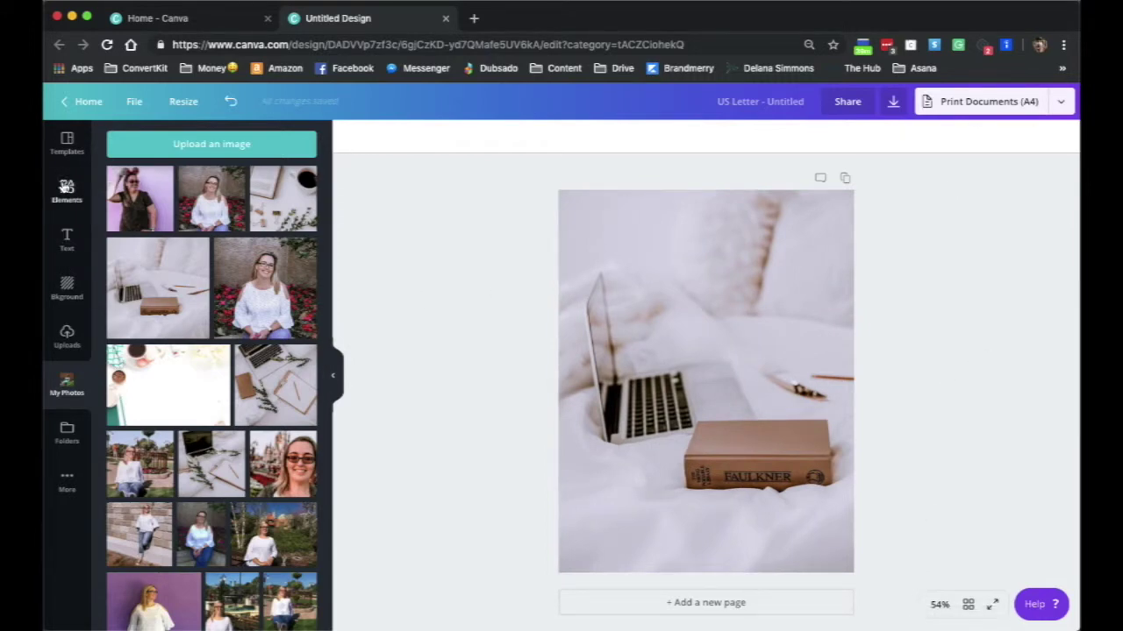
- Add a square shape from Elements and colour it teal
click(63, 189)
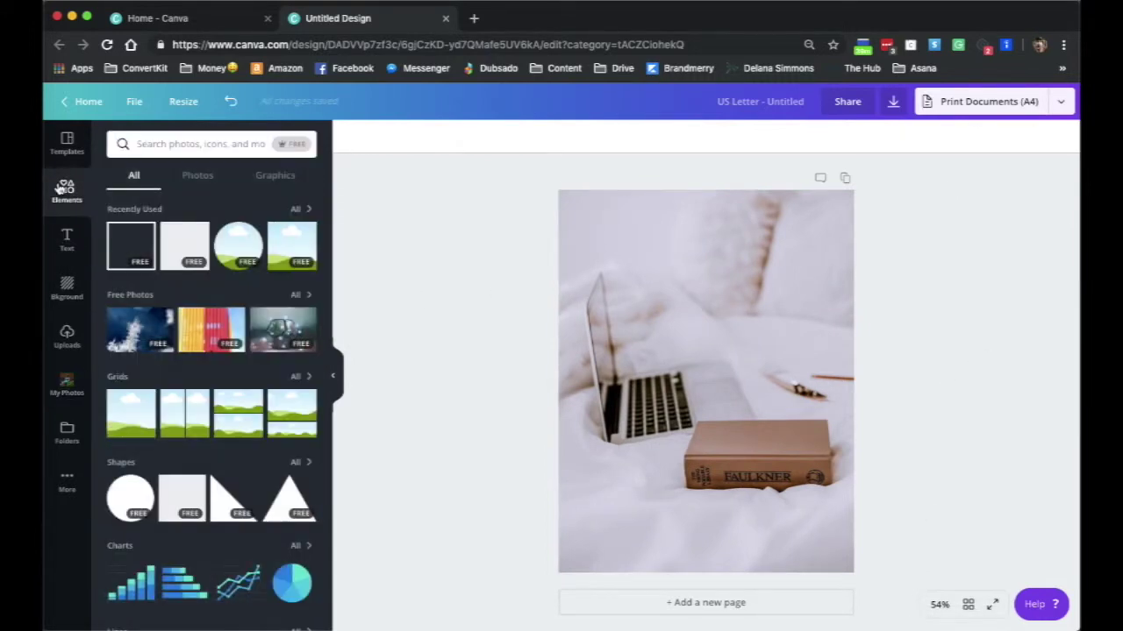
click(187, 248)
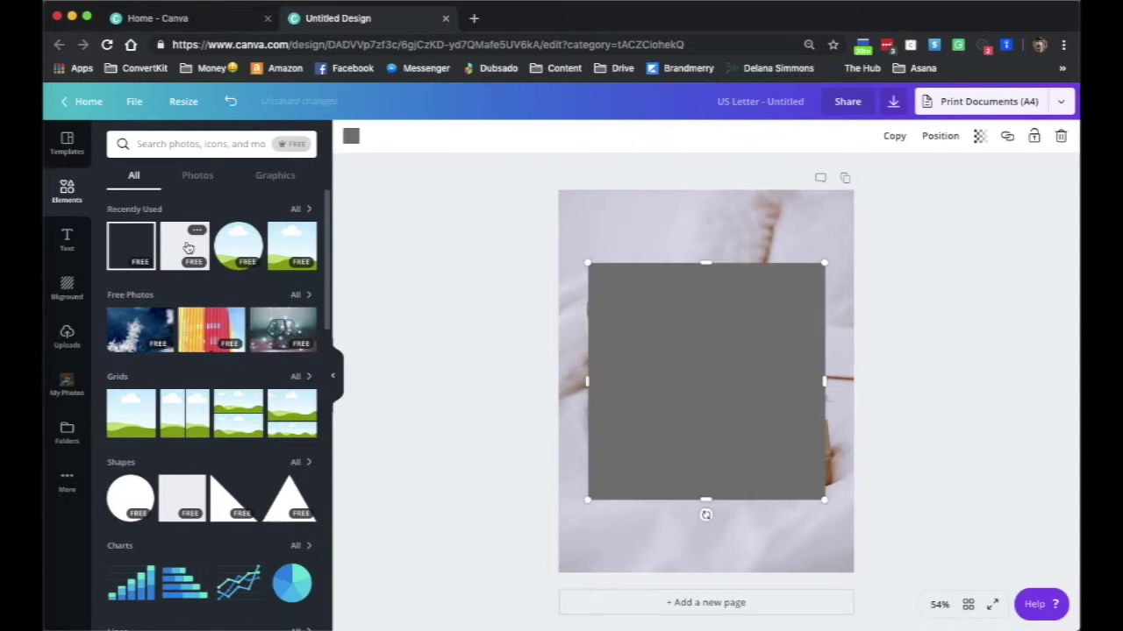
click(351, 137)
scroll(176, 351, down, 2)
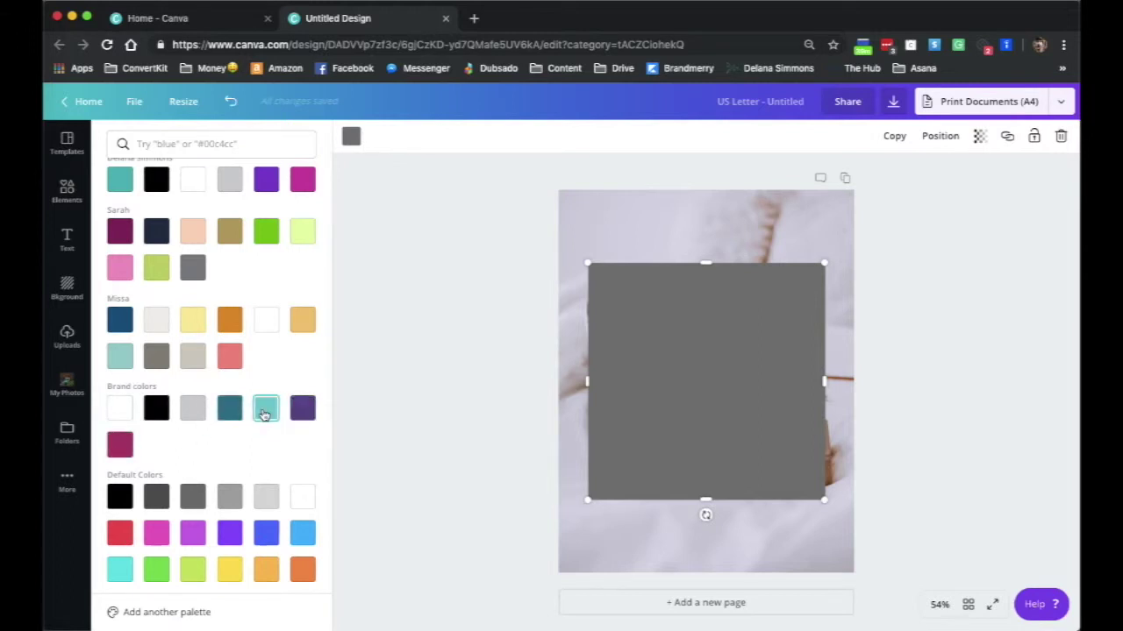
click(269, 409)
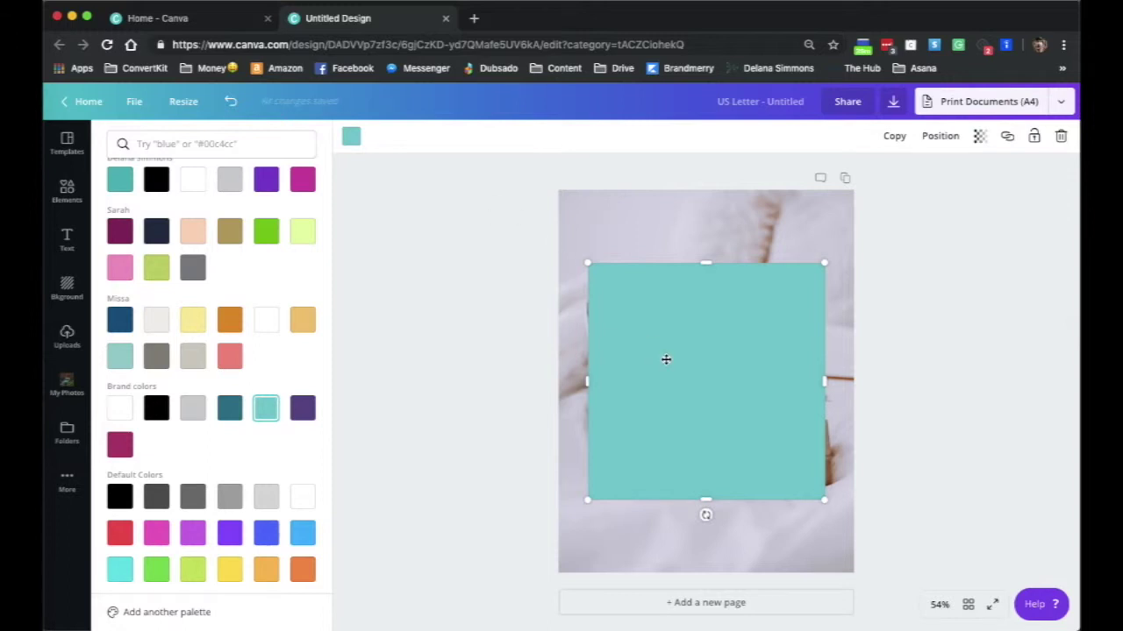
- Stretch and centre the teal rectangle so it covers nearly the whole page
drag(683, 352, 677, 298)
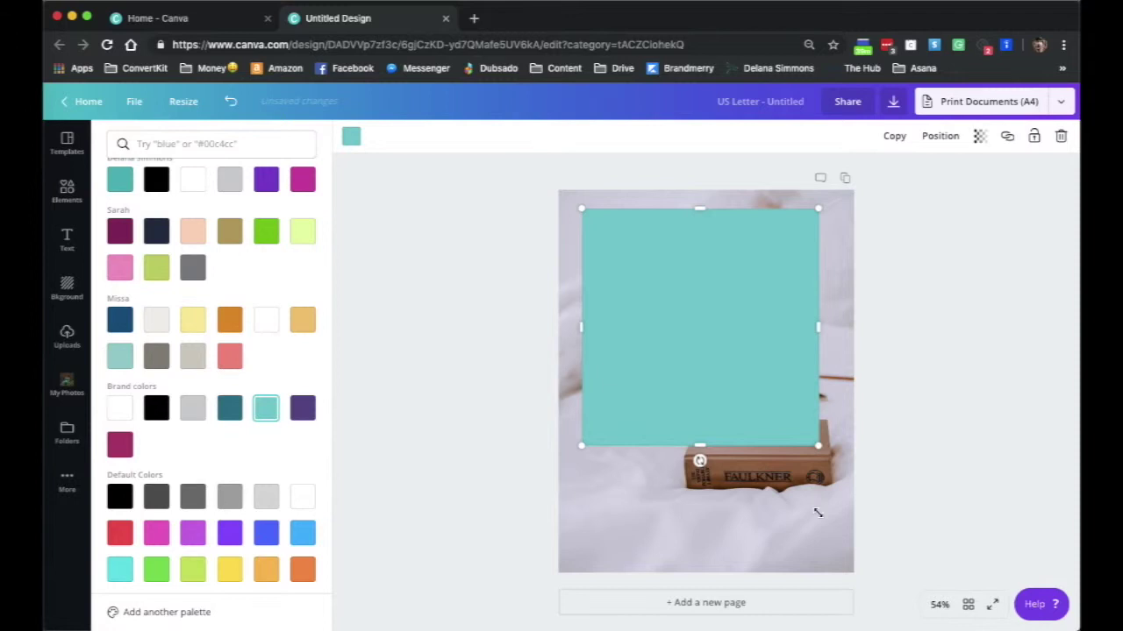
drag(817, 514, 789, 534)
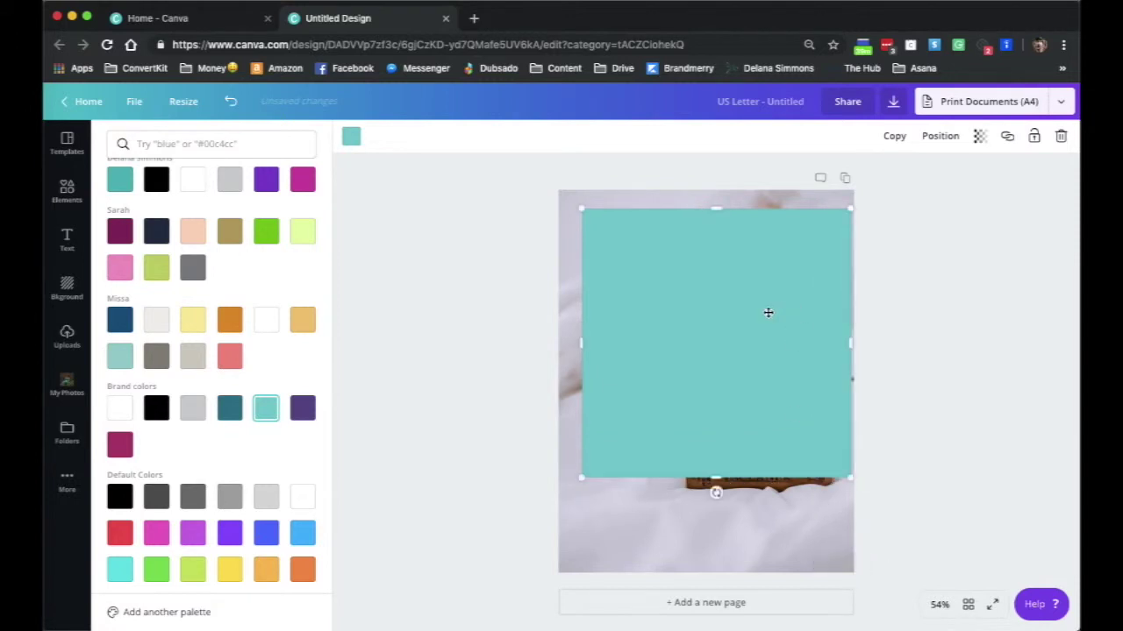
drag(767, 311, 782, 303)
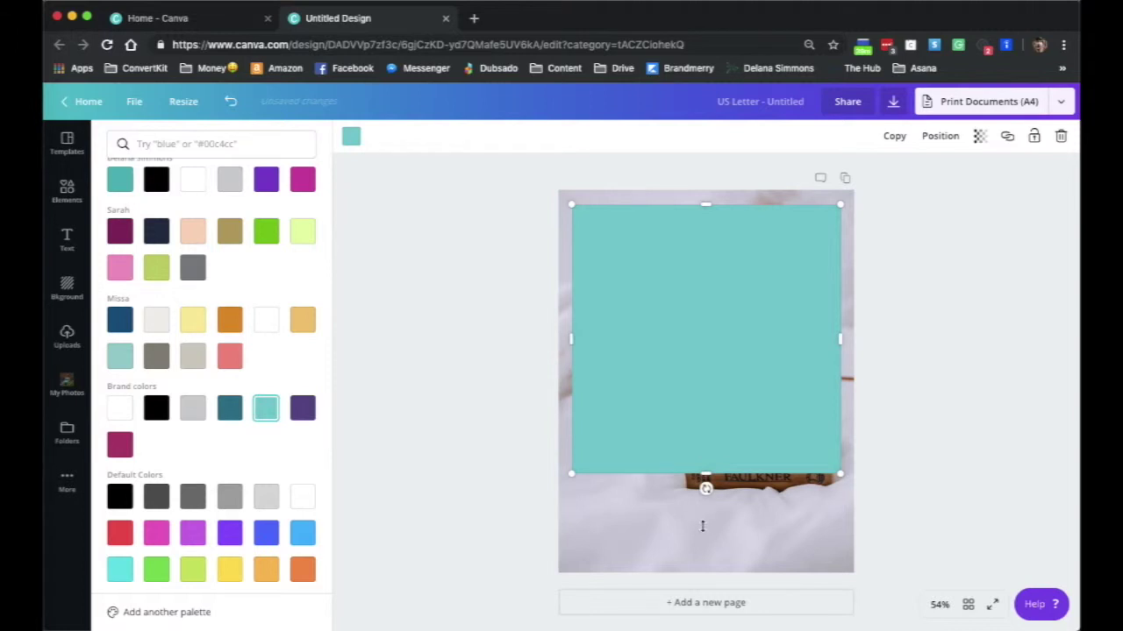
drag(706, 474, 705, 552)
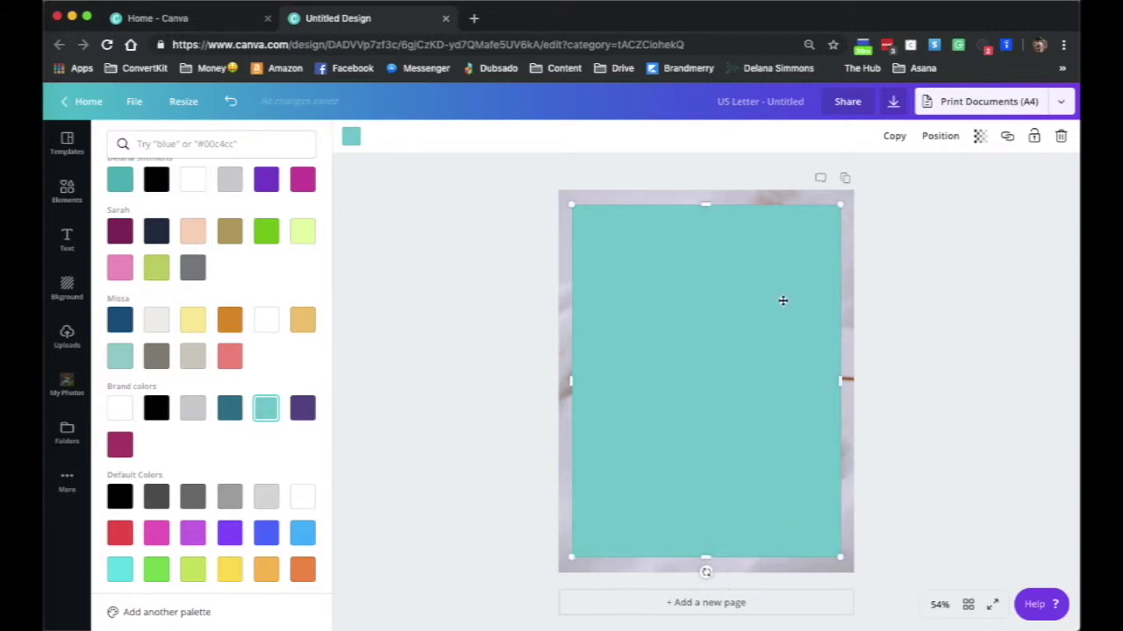
drag(782, 300, 781, 296)
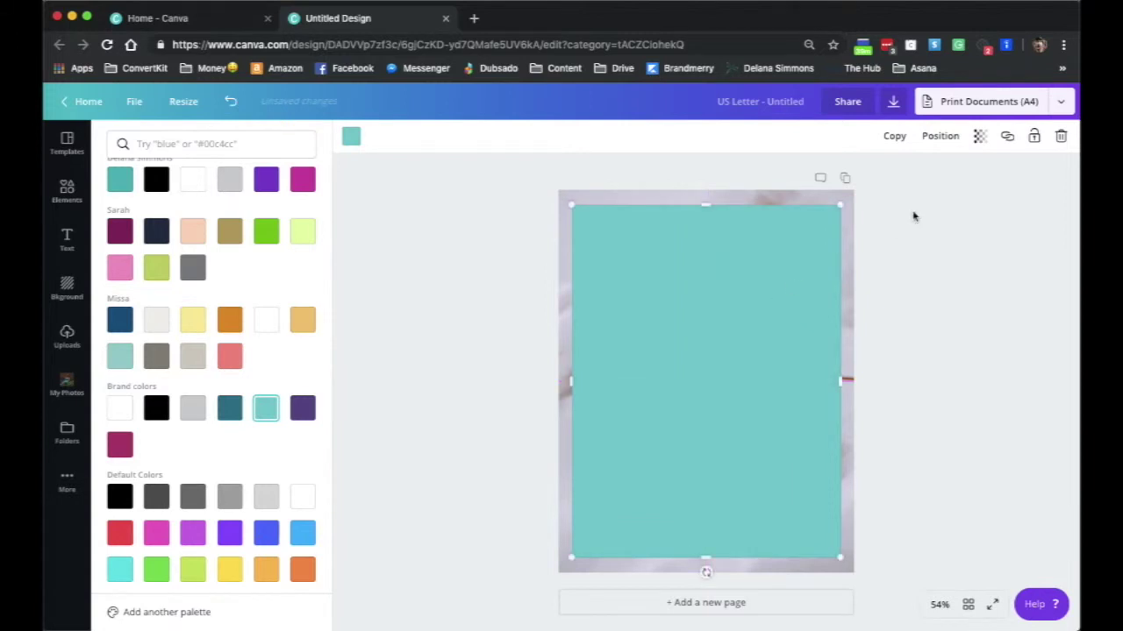
- Lower the teal rectangle's transparency to 34 so the photo shows through
click(981, 136)
drag(952, 172, 885, 175)
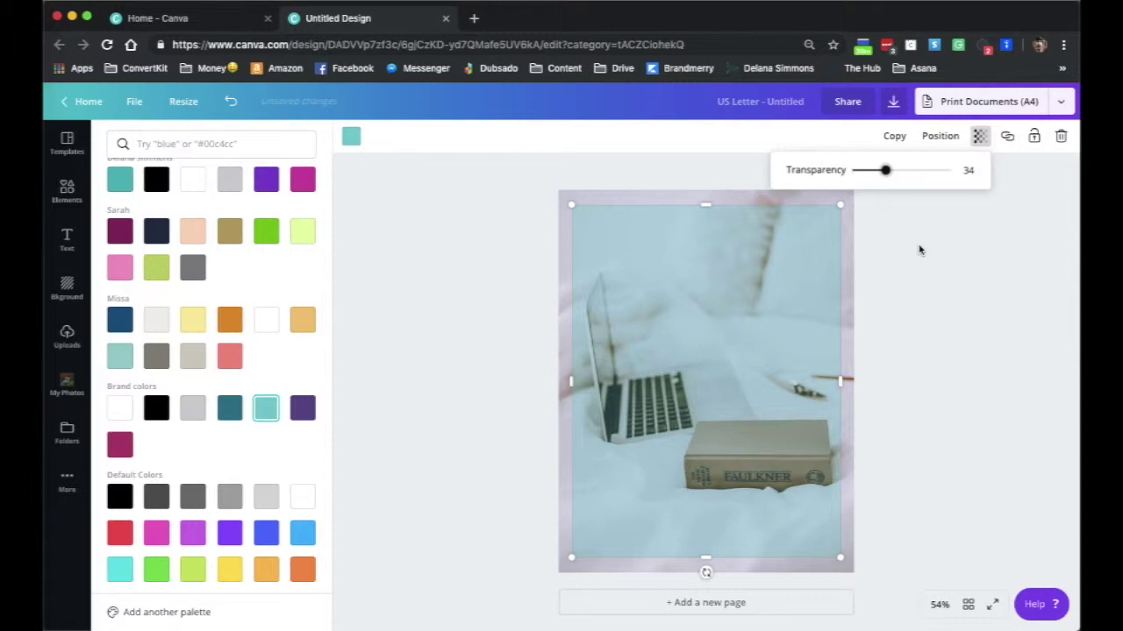
click(919, 251)
- Add a heading text box reading 'Canva' to the cover
click(67, 246)
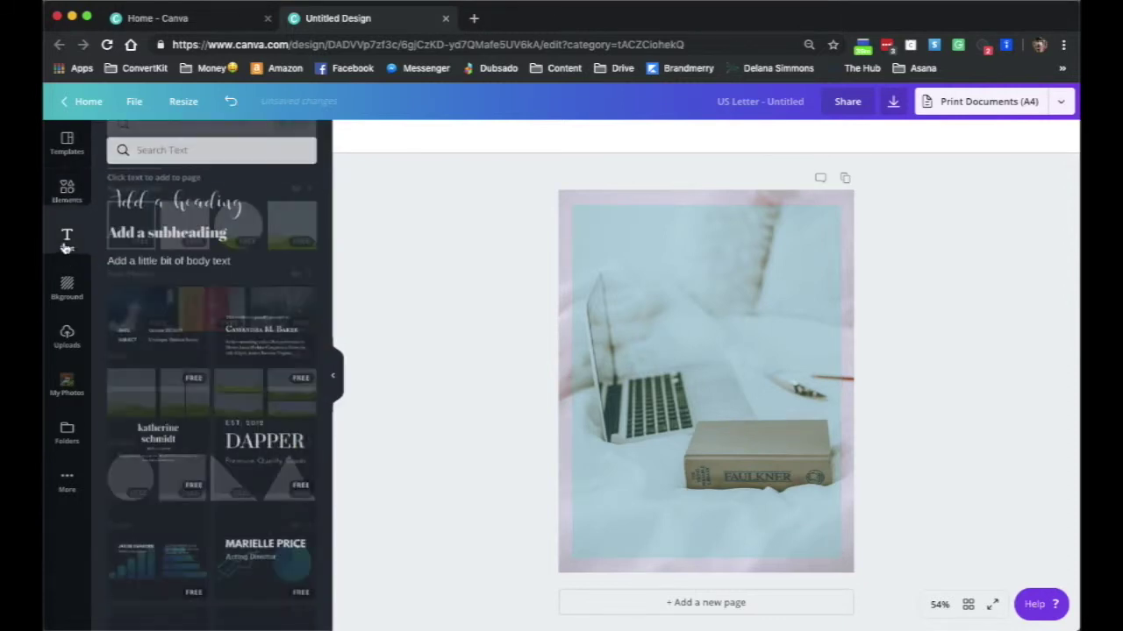
click(154, 202)
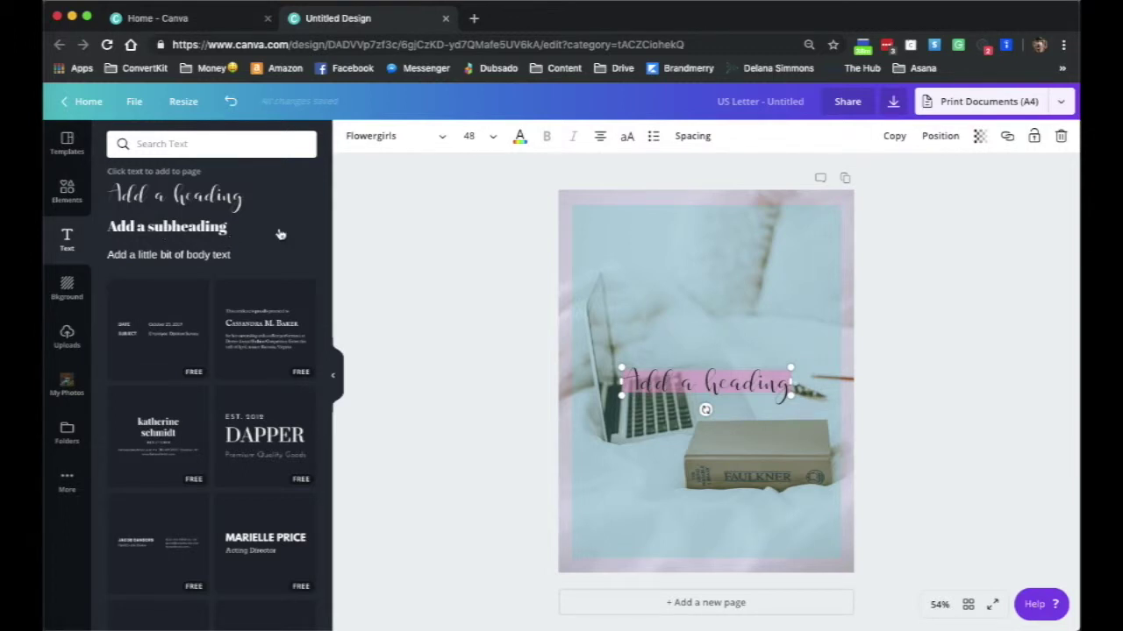
text(Canva)
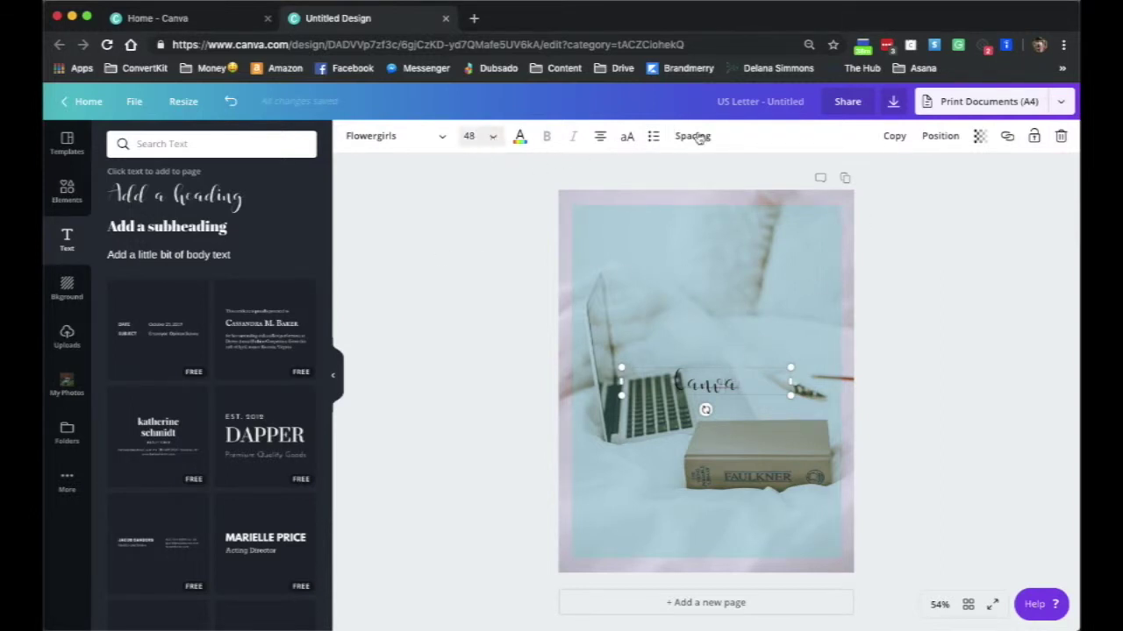
click(922, 245)
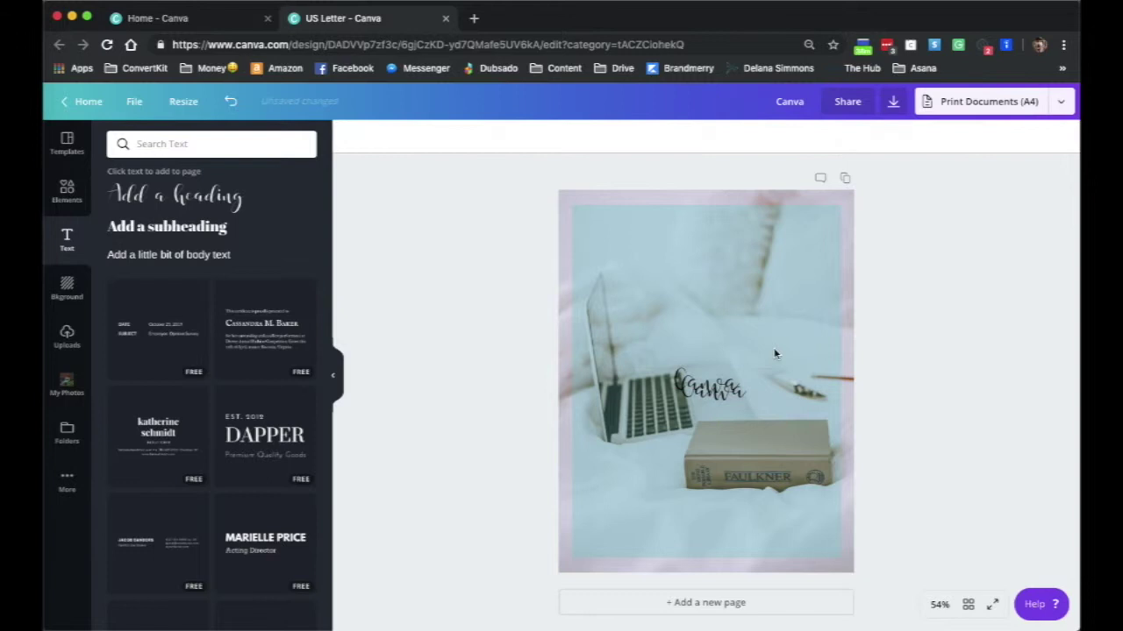
- Move the duplicate heading above the original and retype it as 'PDFs'
drag(721, 394, 719, 330)
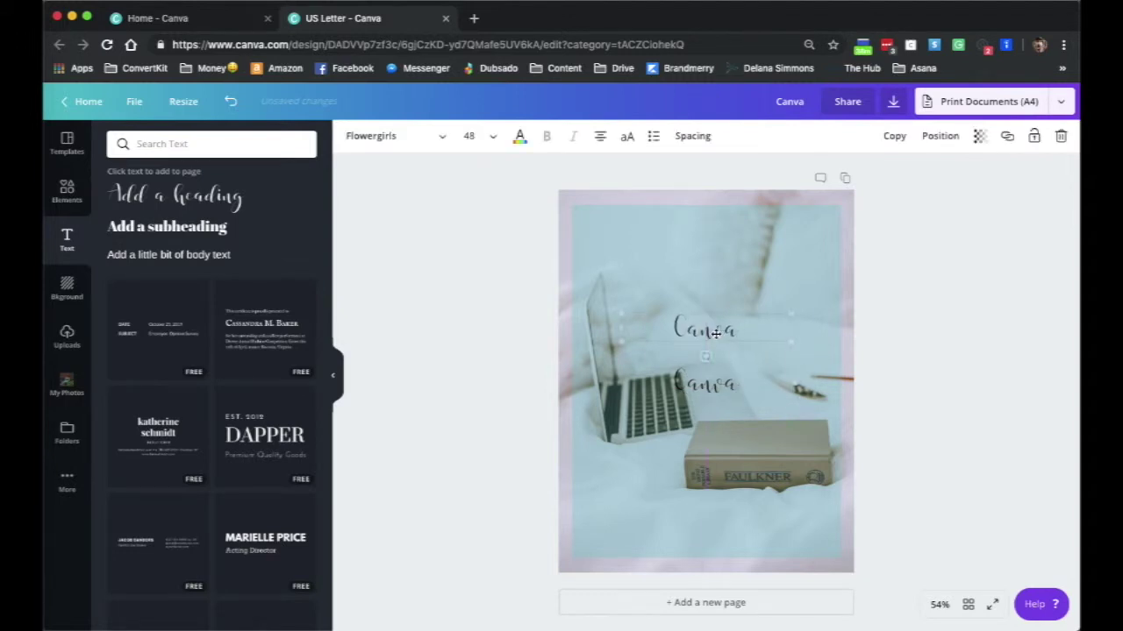
double_click(719, 329)
text(Graphics)
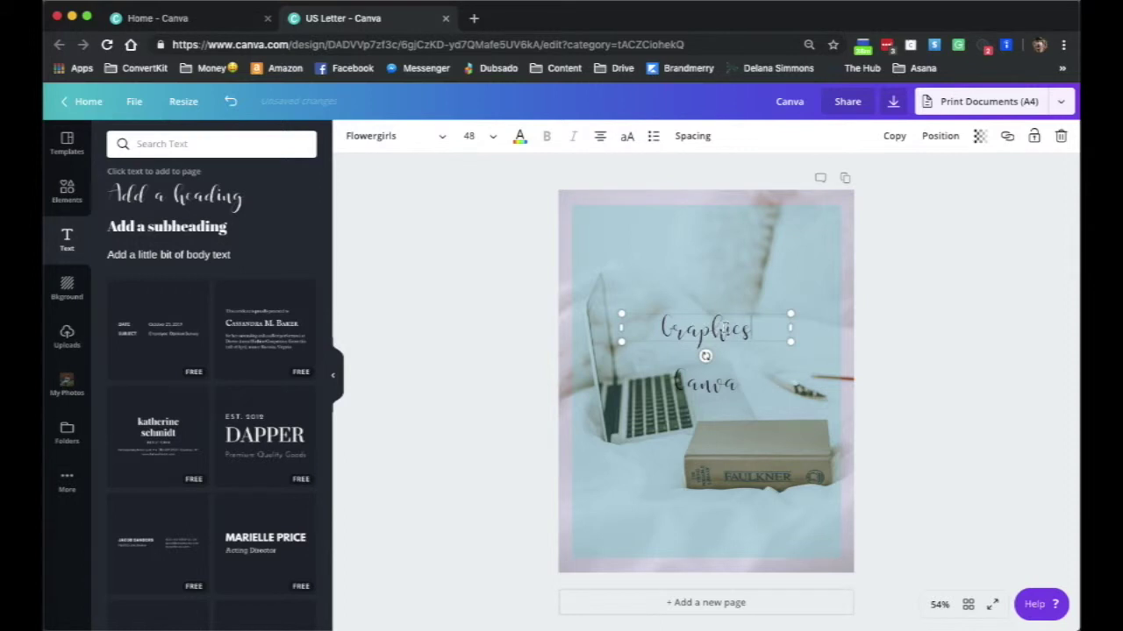
key(super+a)
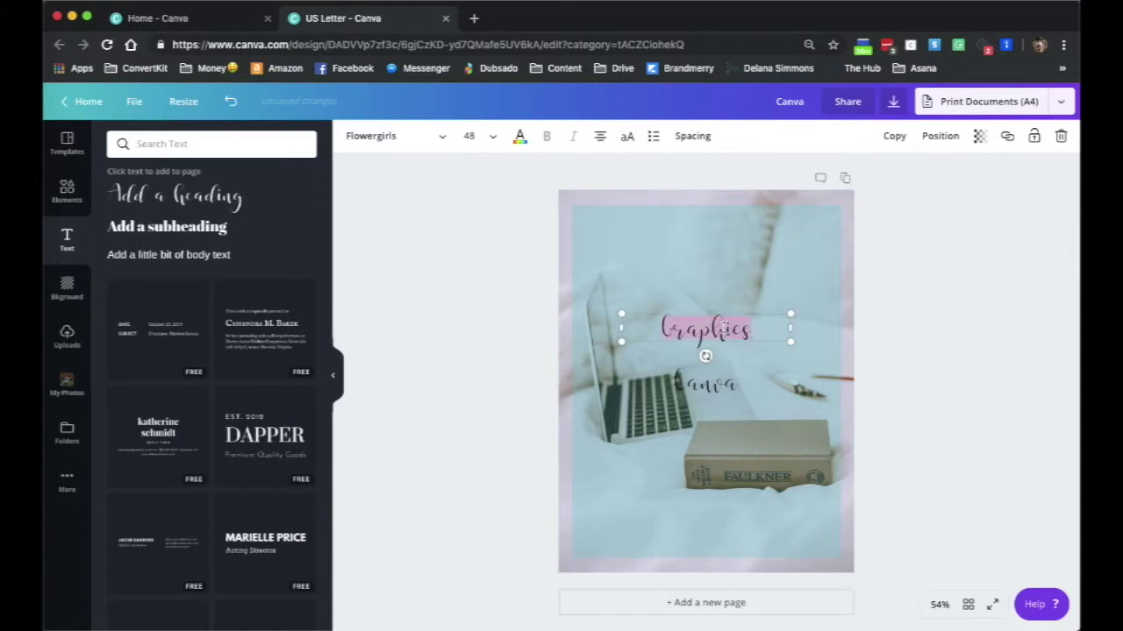
text(PDFs)
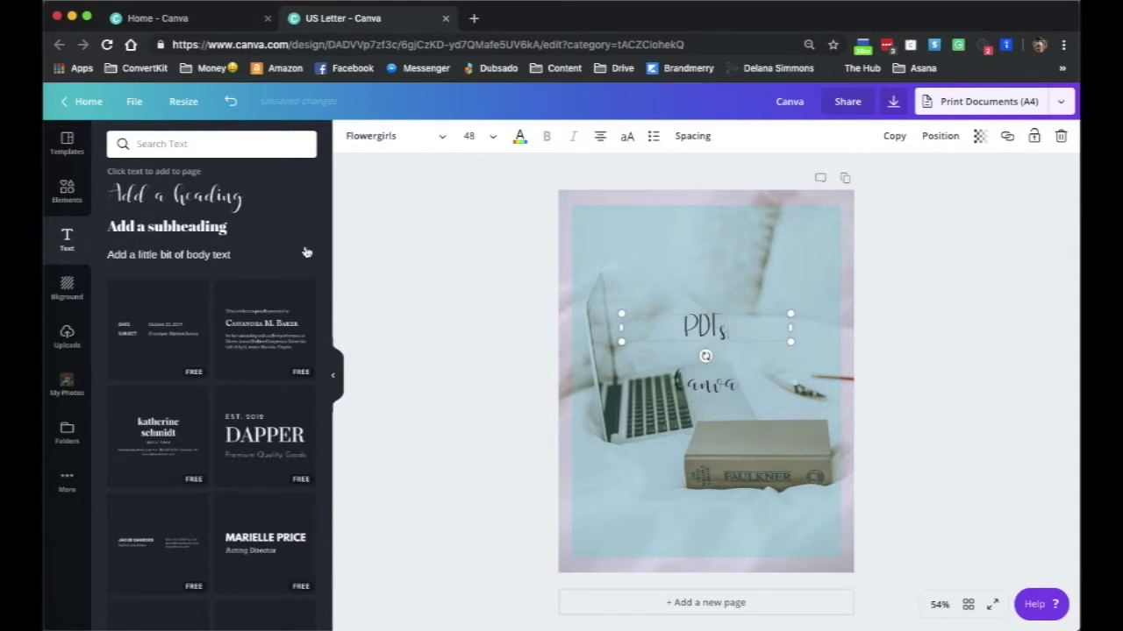
- Add a subheading reading 'How to Make' near the top of the page, above PDFs
click(182, 227)
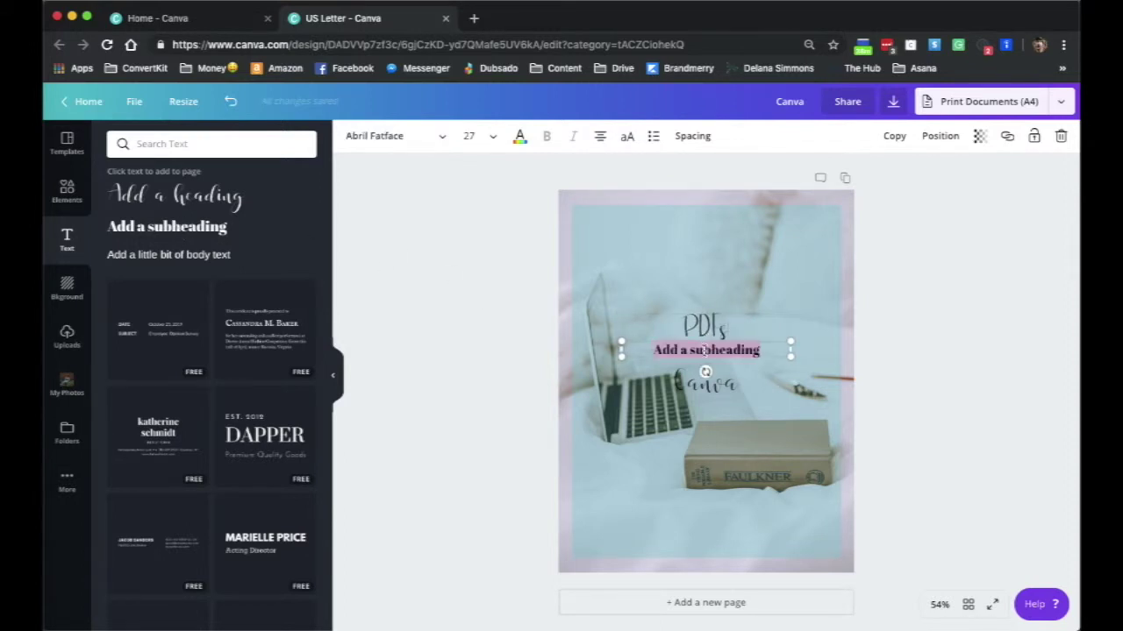
click(547, 324)
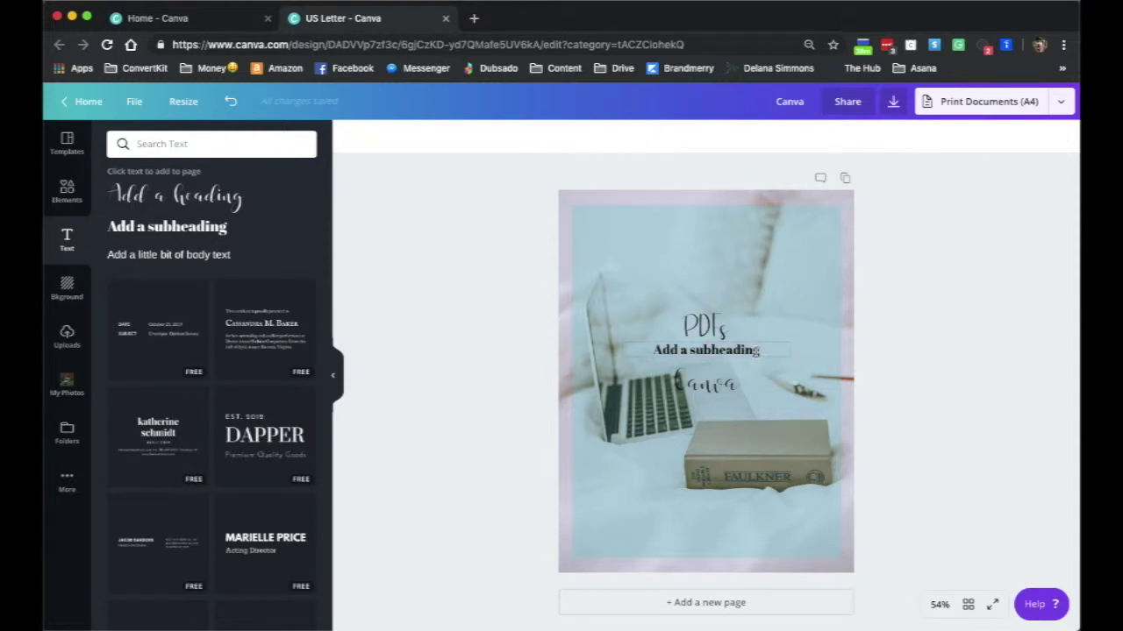
drag(756, 351, 760, 261)
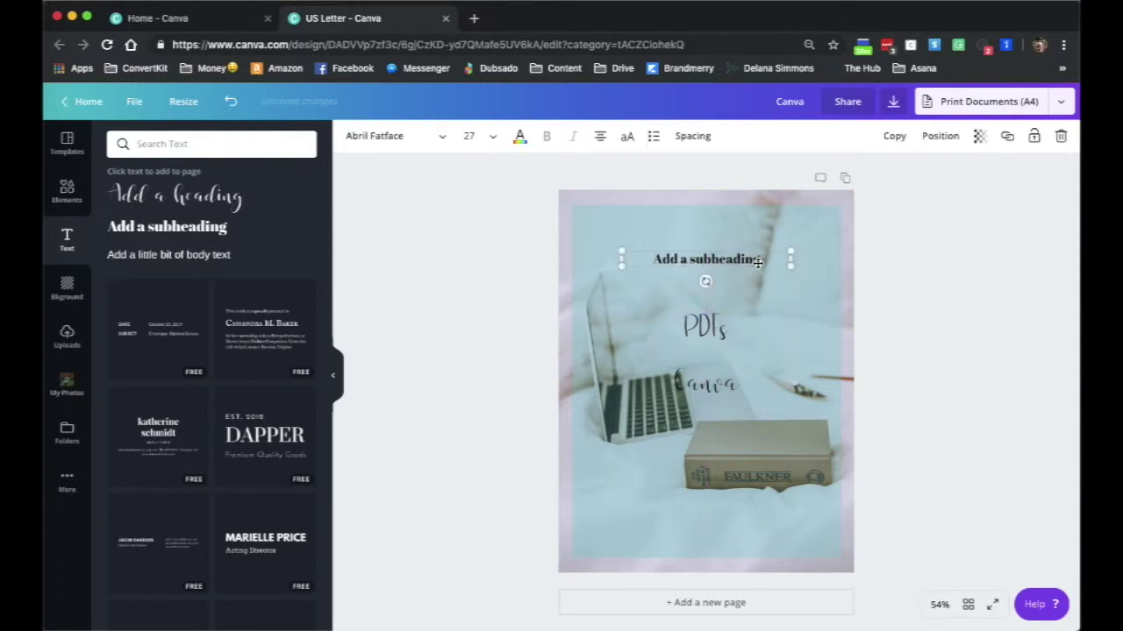
text(How to Make)
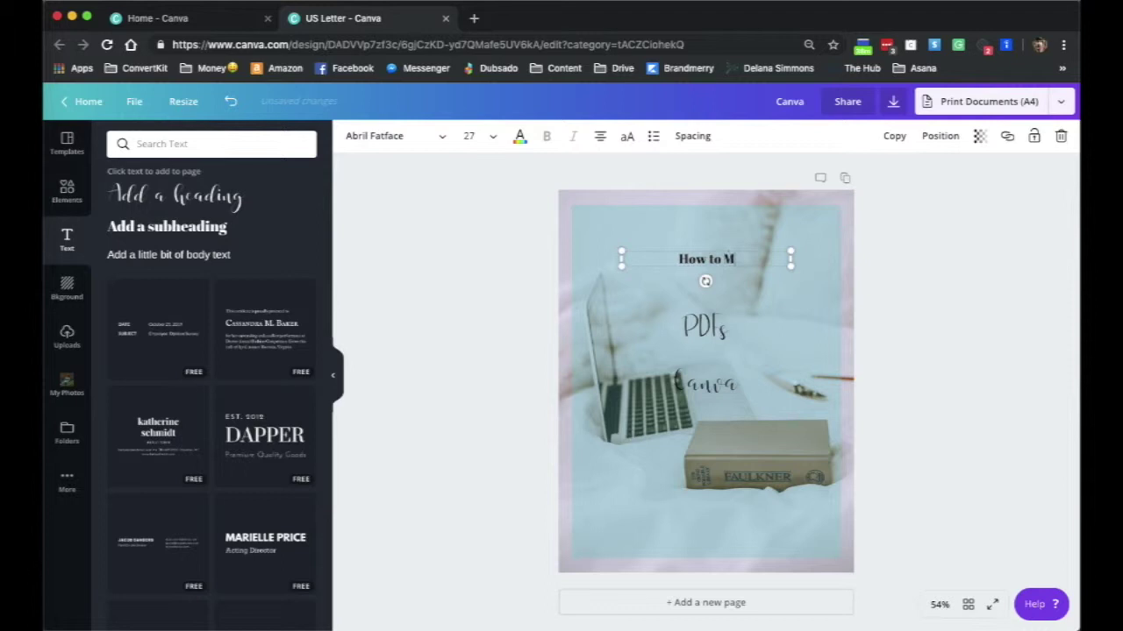
click(884, 280)
- Set 'How to Make' to size 64, widen it to one line and centre it
double_click(731, 256)
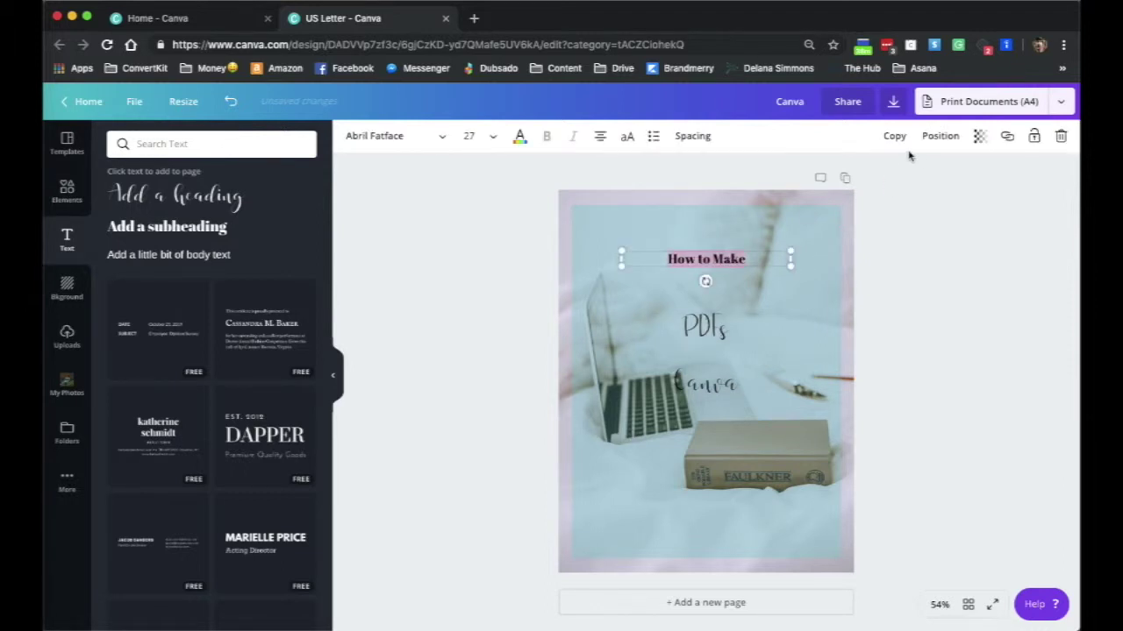
click(472, 136)
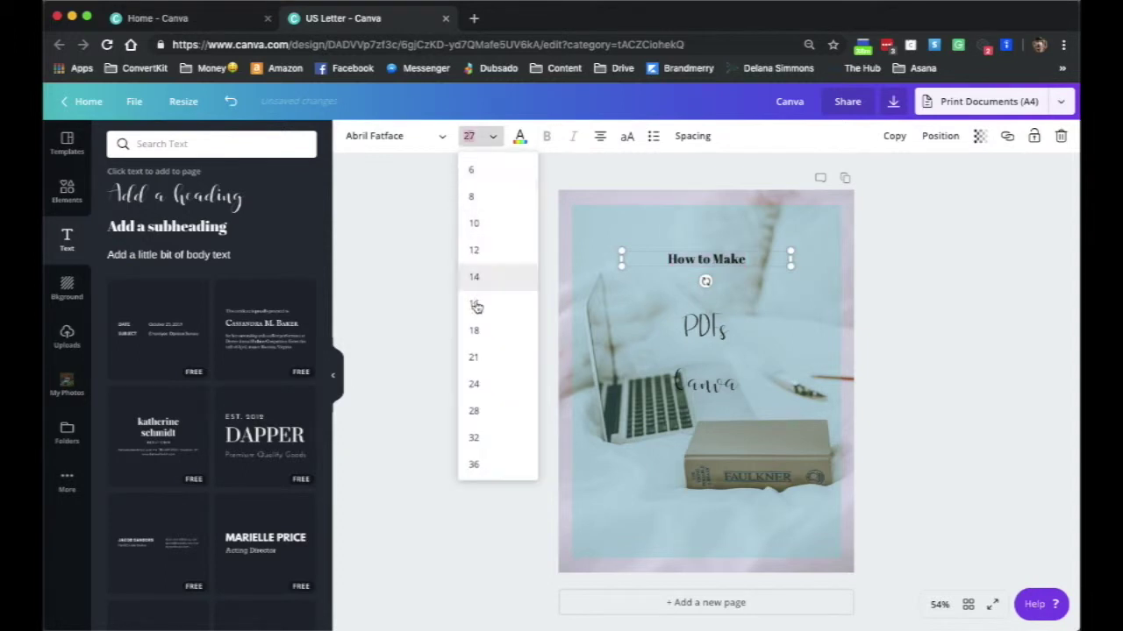
click(473, 409)
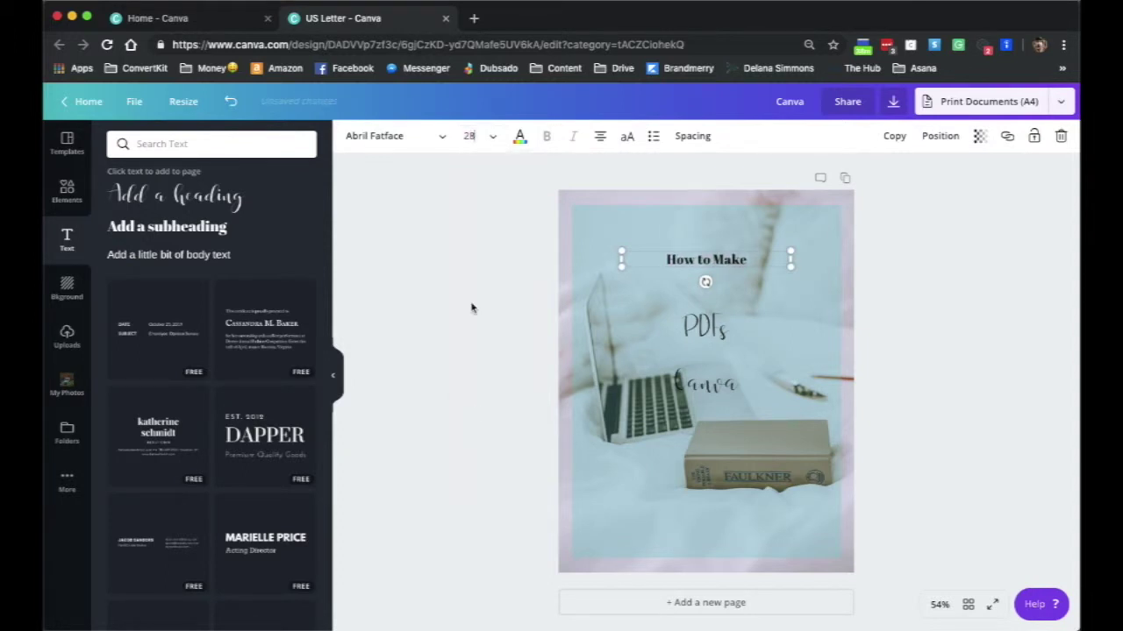
click(481, 135)
scroll(481, 369, down, 5)
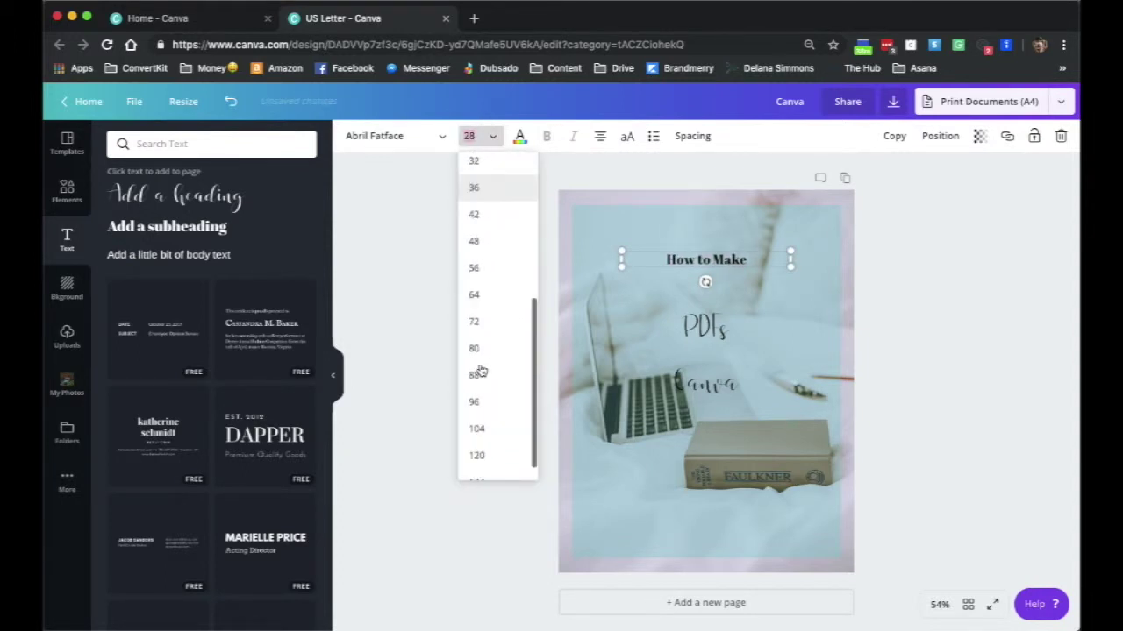
click(478, 274)
drag(830, 292, 873, 320)
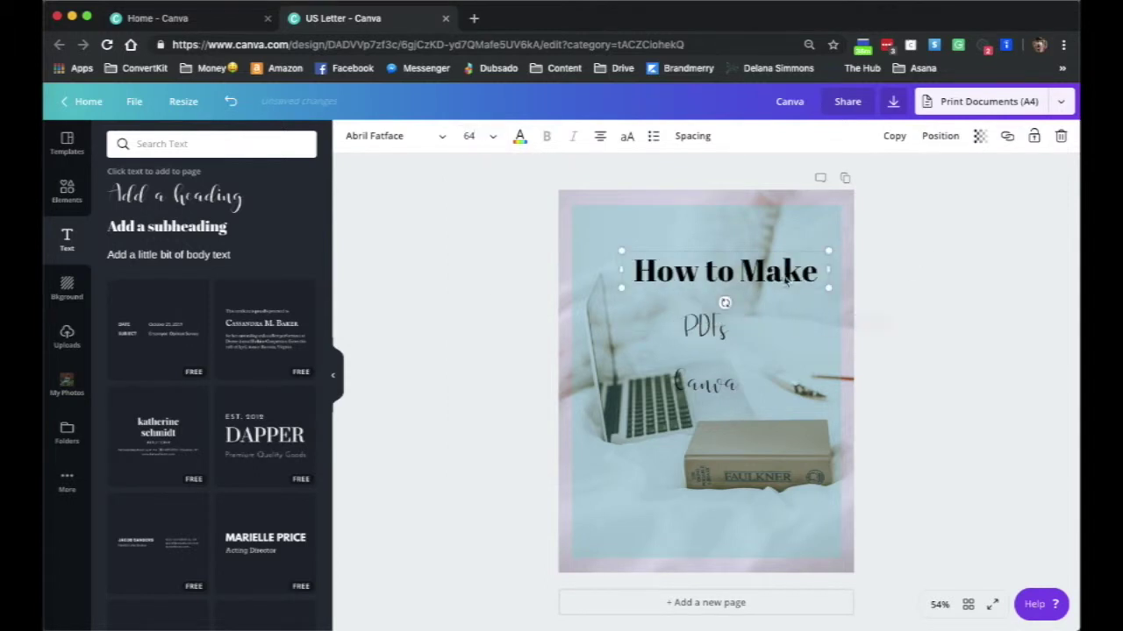
drag(797, 275, 779, 274)
- Enlarge both 'PDFs' and 'Canva' to size 96, nudging 'Canva' slightly down
click(704, 327)
click(480, 136)
click(473, 247)
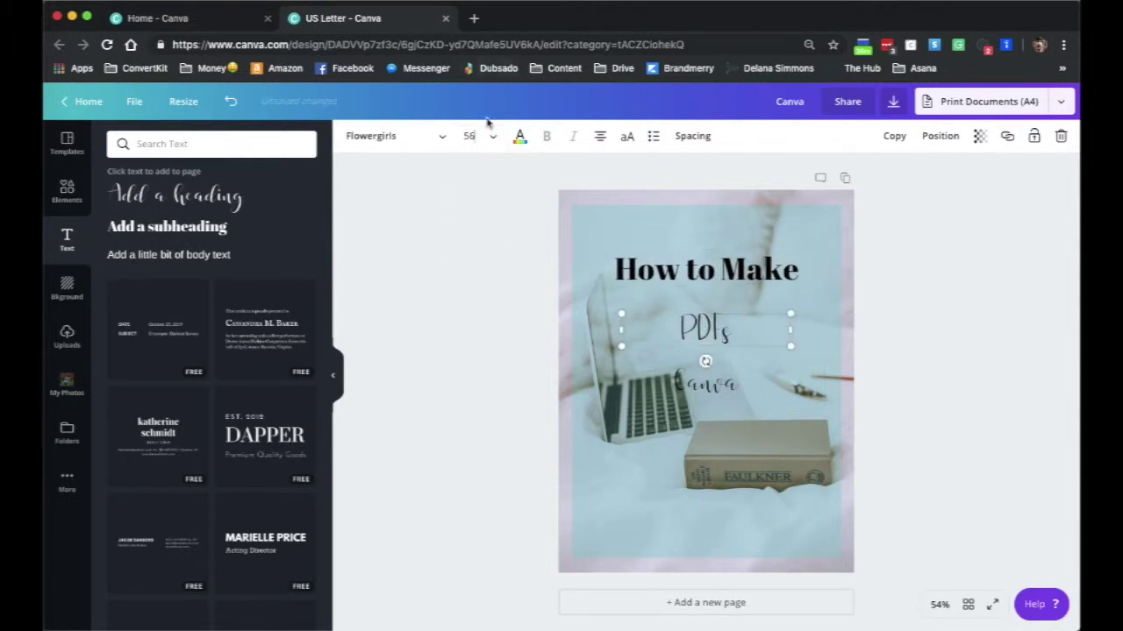
click(480, 136)
click(475, 382)
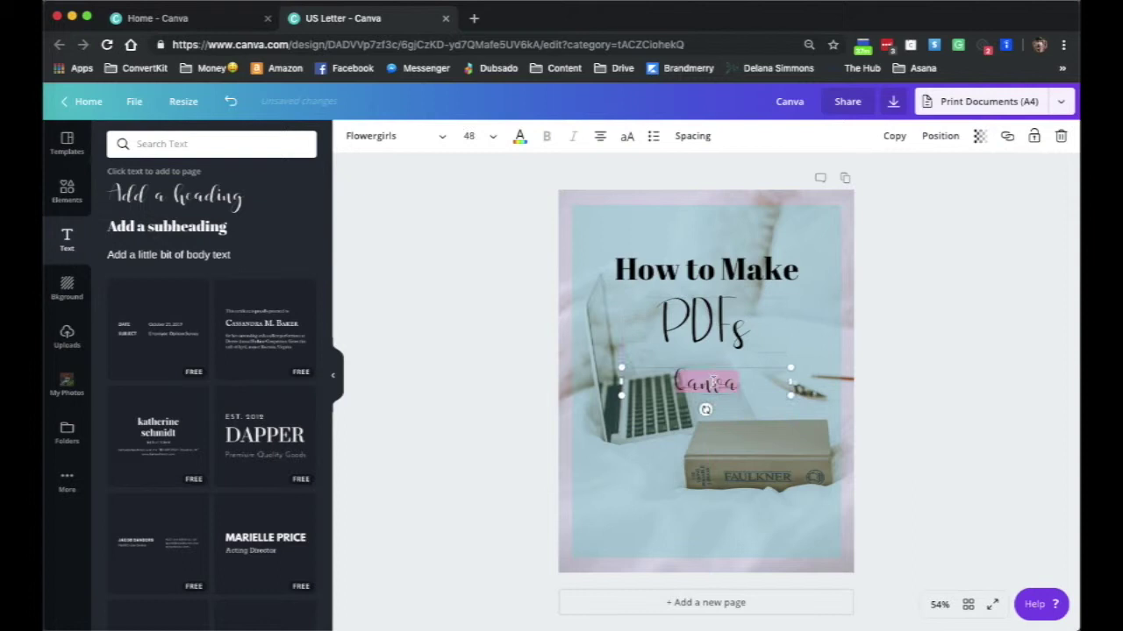
click(717, 383)
click(491, 136)
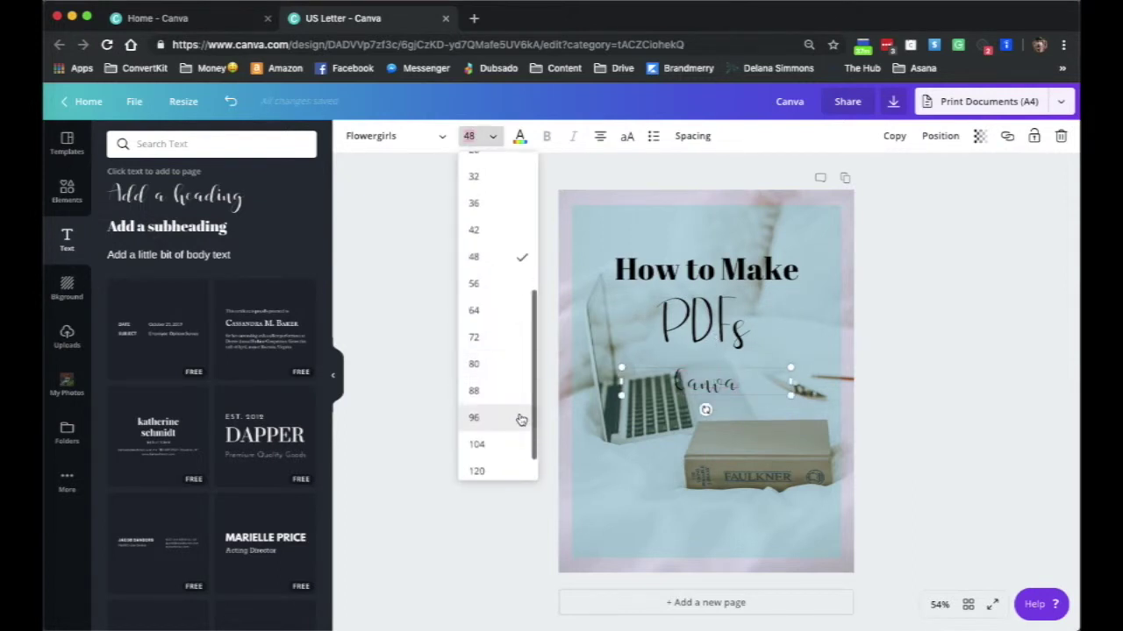
click(521, 419)
drag(710, 413, 711, 425)
- Duplicate the 'How to Make' line, move it below PDFs and retype it as 'in'
click(721, 268)
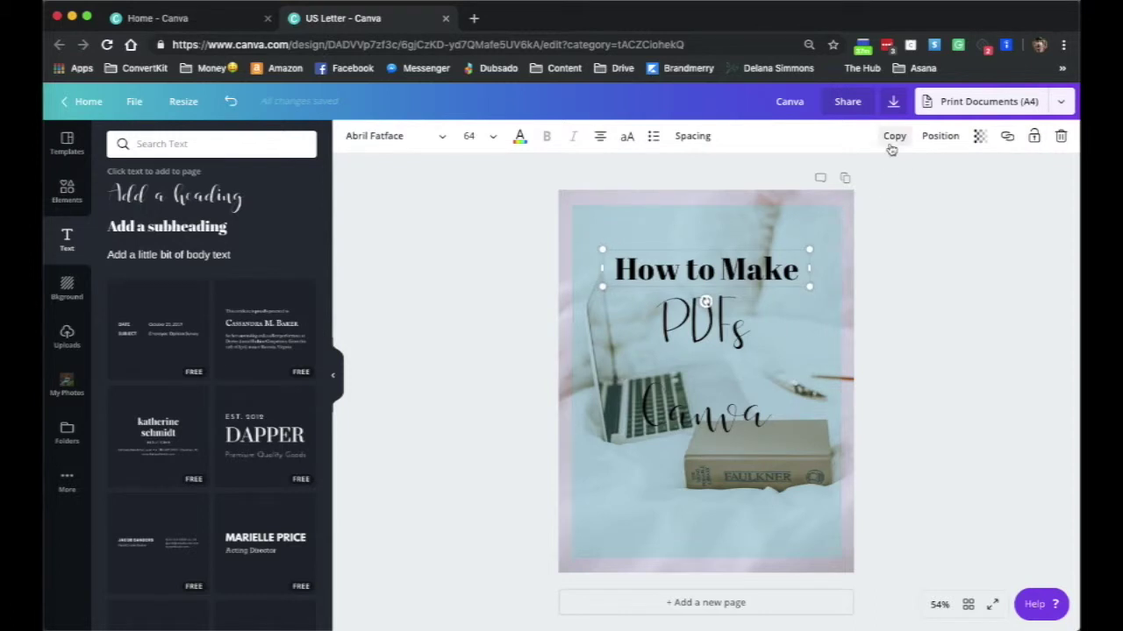
click(894, 136)
drag(755, 277, 746, 365)
double_click(747, 366)
click(747, 367)
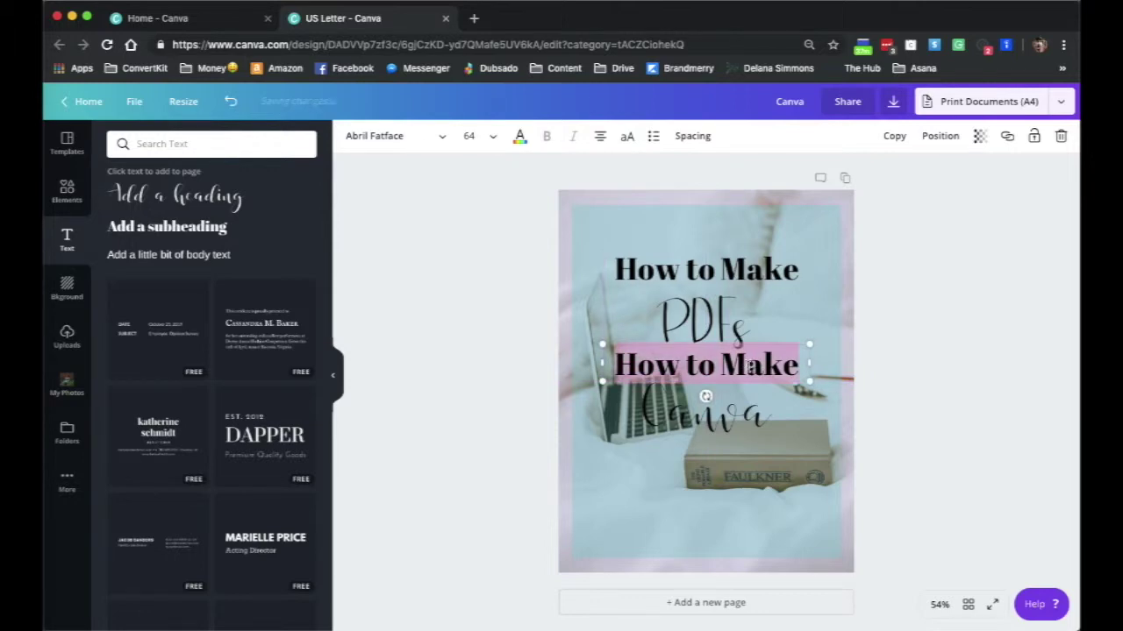
text(in)
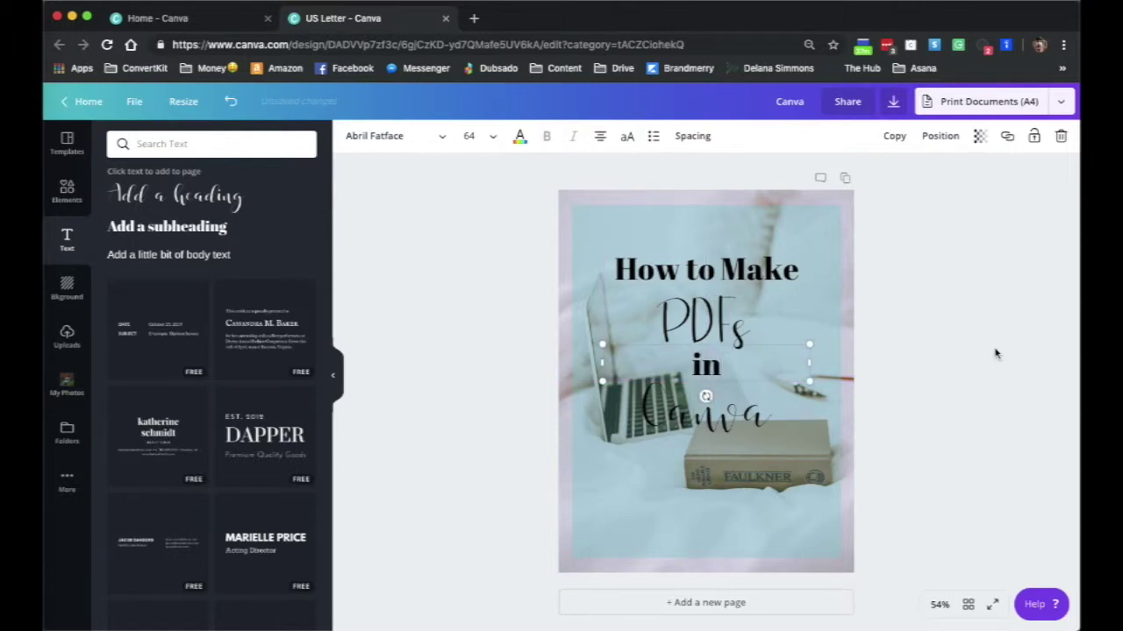
click(995, 353)
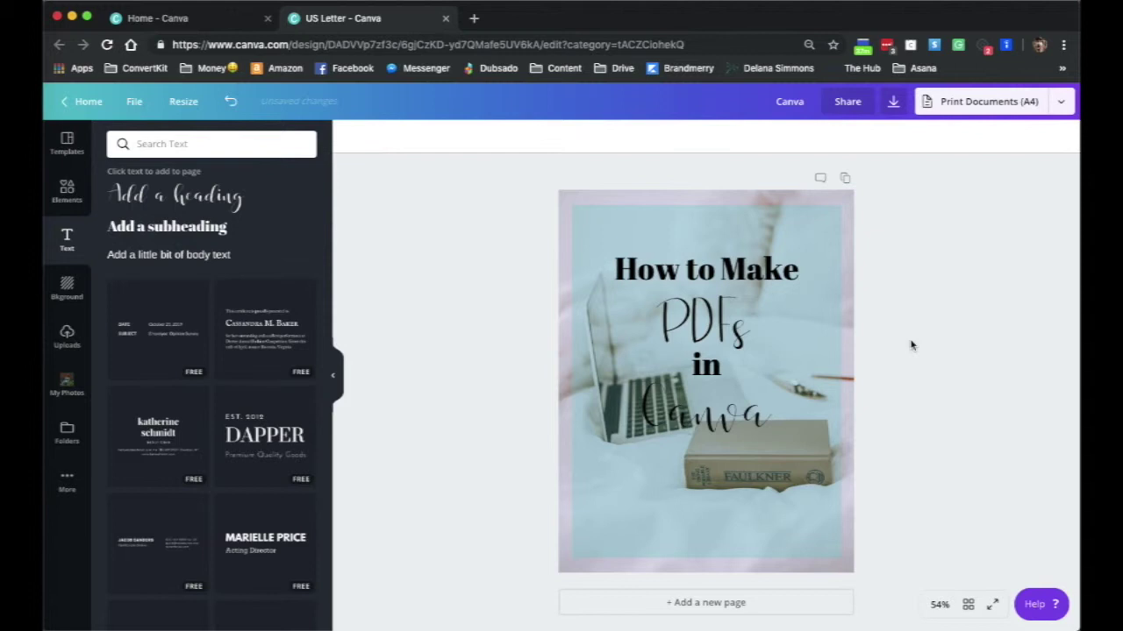
- Add a new page below the cover and delete the copied photo from Page 2
click(786, 399)
click(644, 575)
scroll(643, 579, down, 1)
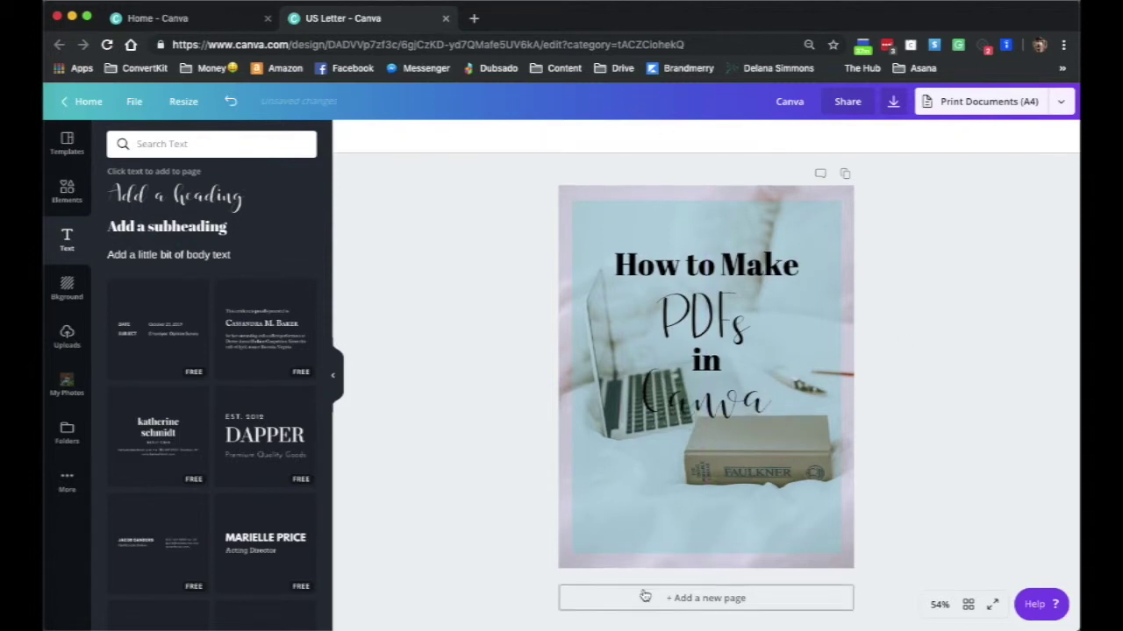
click(714, 597)
scroll(944, 410, up, 3)
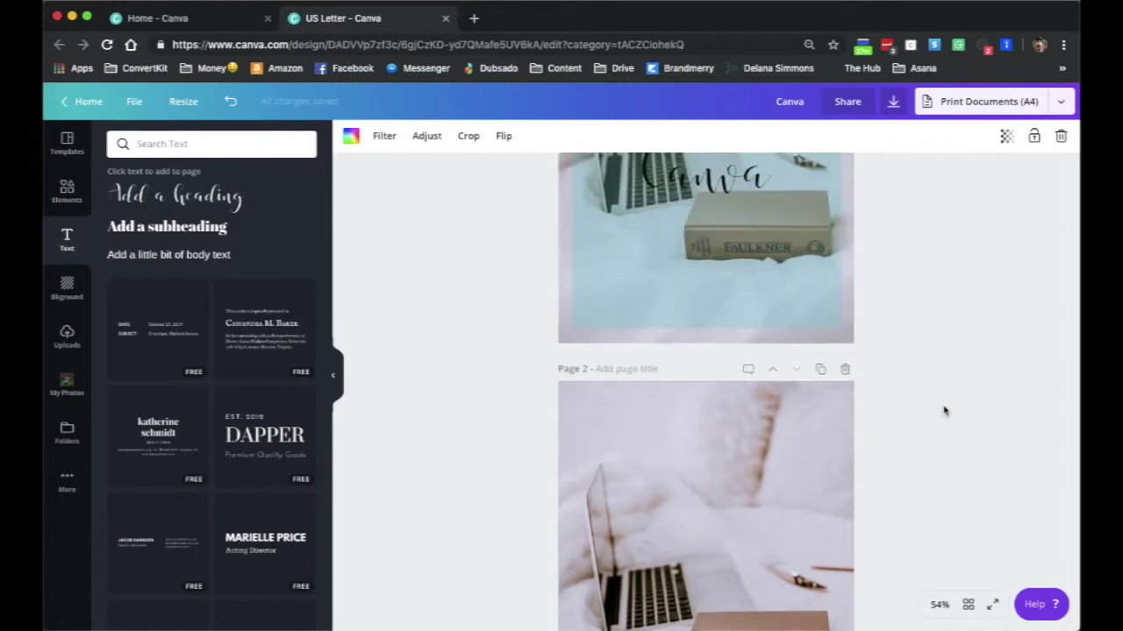
scroll(944, 411, down, 3)
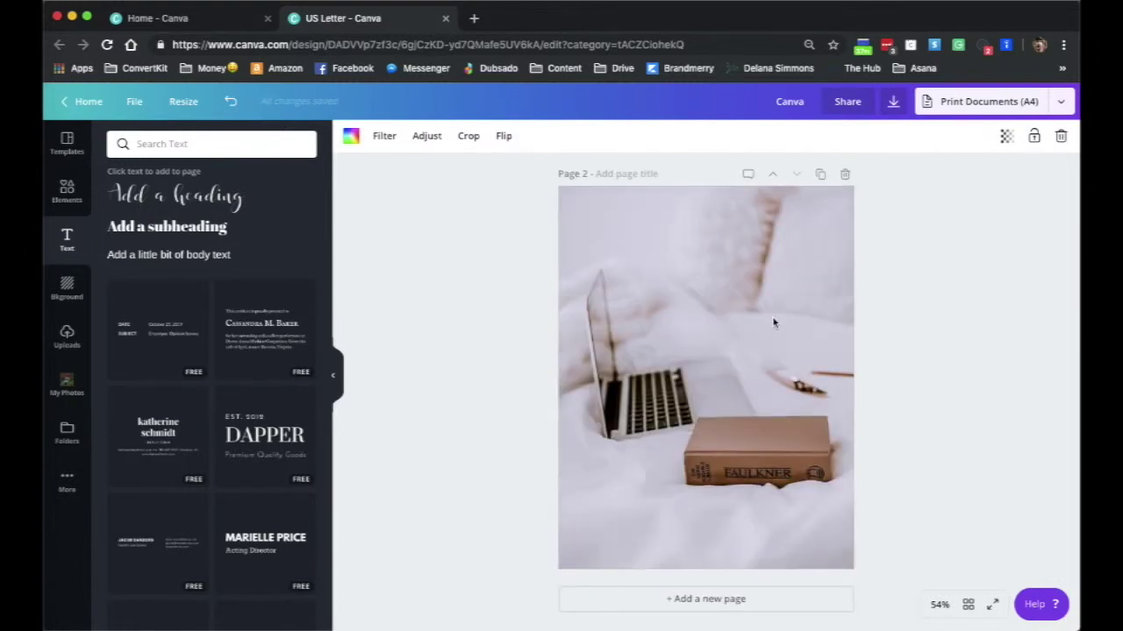
key(Delete)
scroll(997, 403, up, 5)
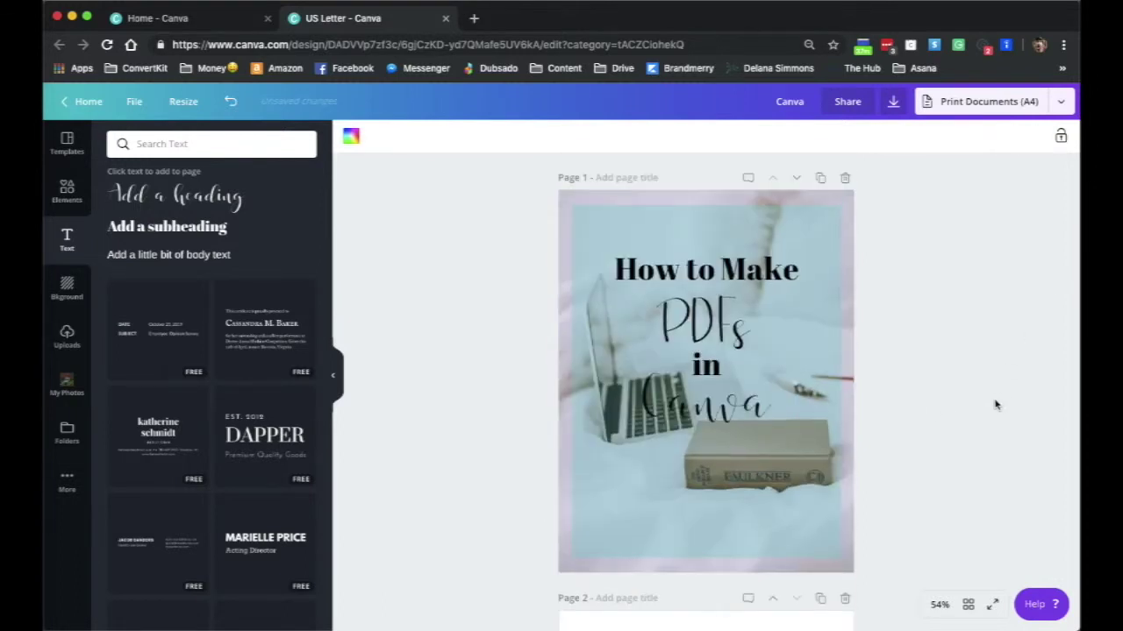
scroll(997, 403, down, 5)
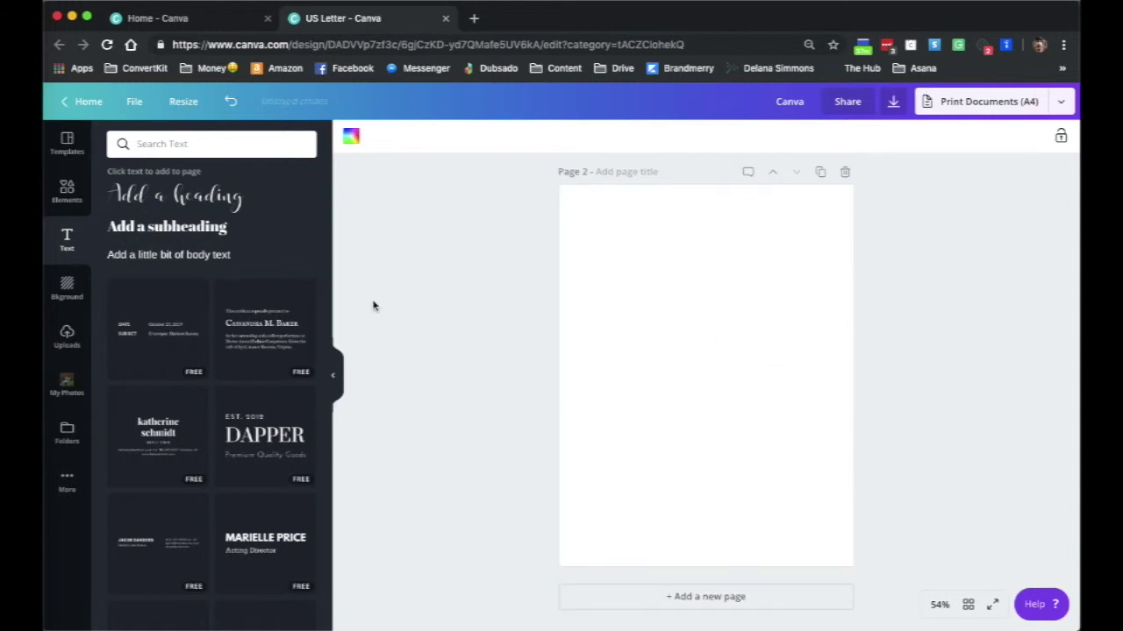
- Add a square frame to page 2, shrink it and place it at the top-left margin
click(73, 198)
click(135, 252)
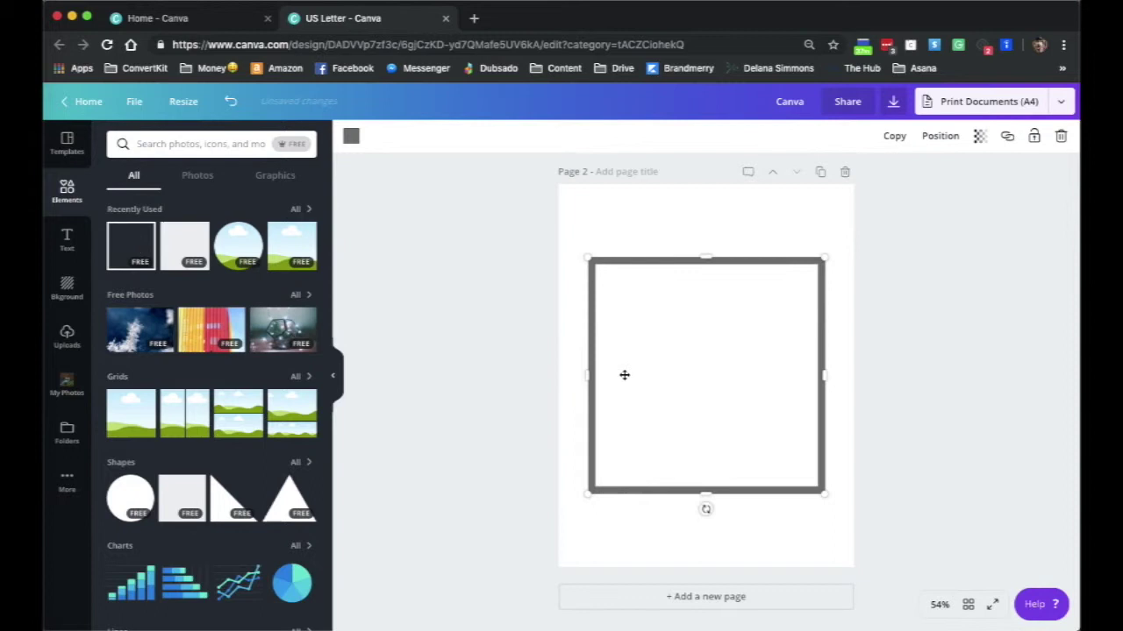
drag(718, 400, 601, 226)
click(439, 255)
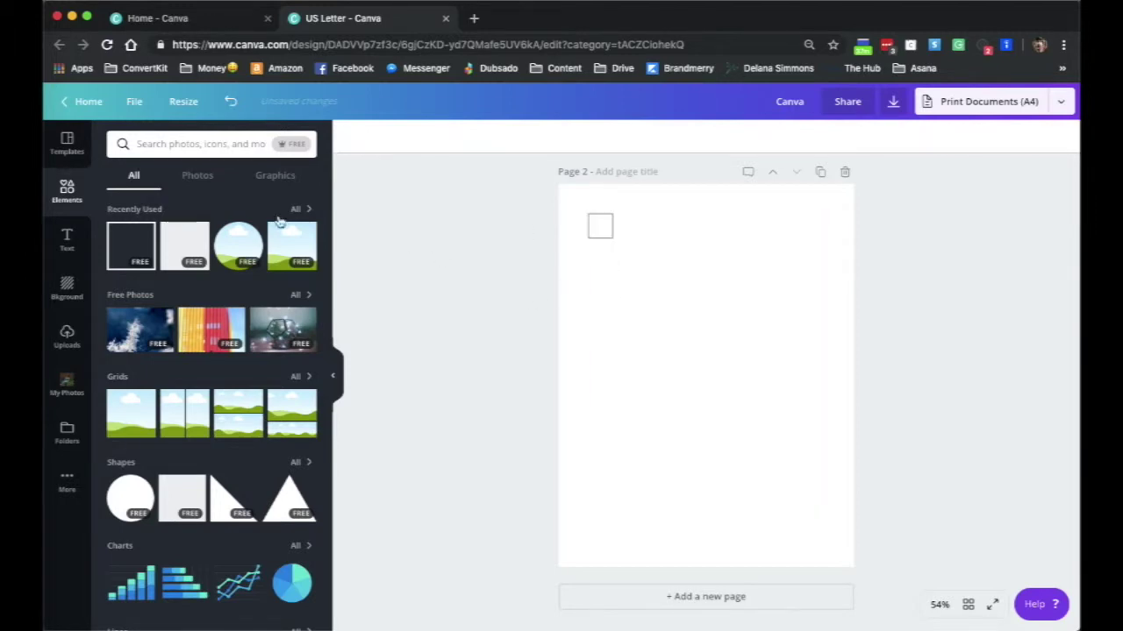
click(73, 256)
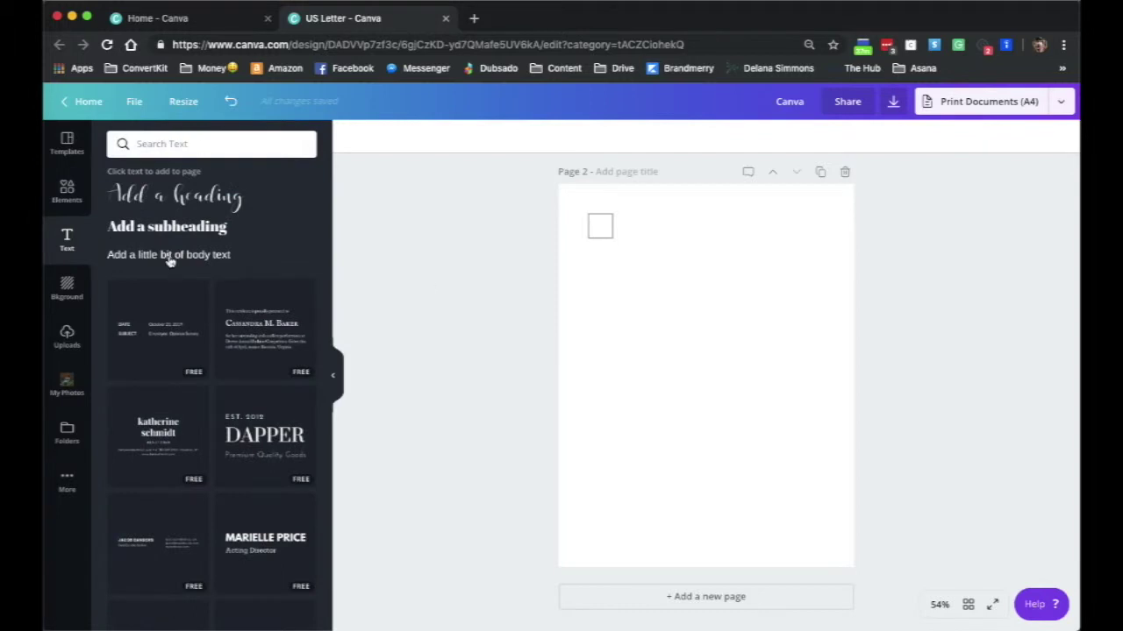
- Add a size-16 body-text line beside the checkbox square, widened to one line
click(170, 256)
click(490, 138)
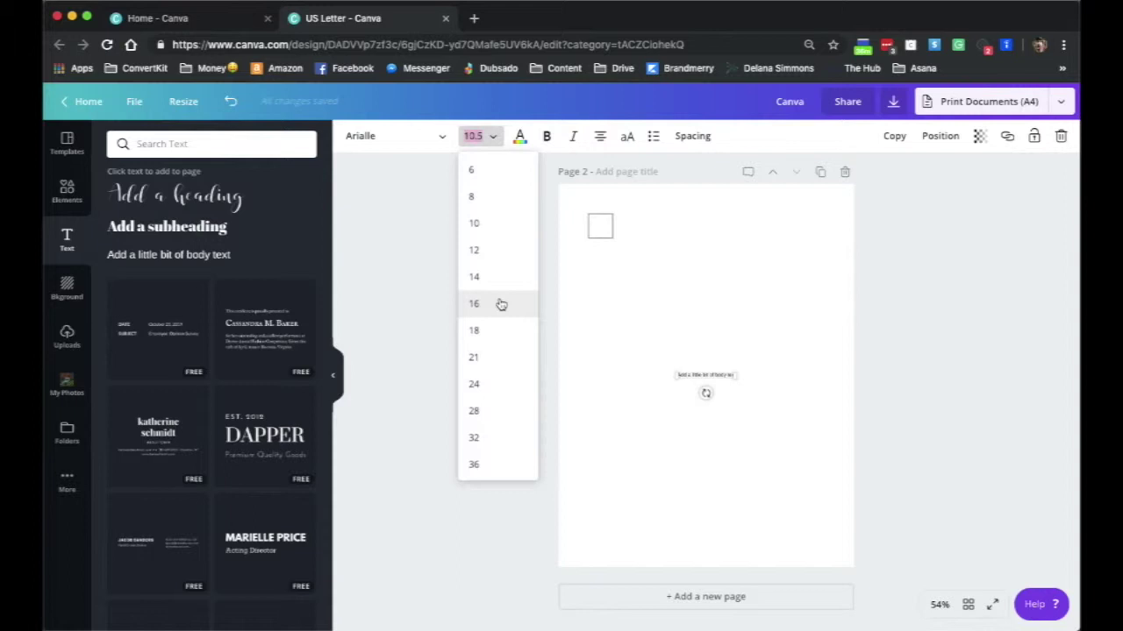
click(473, 303)
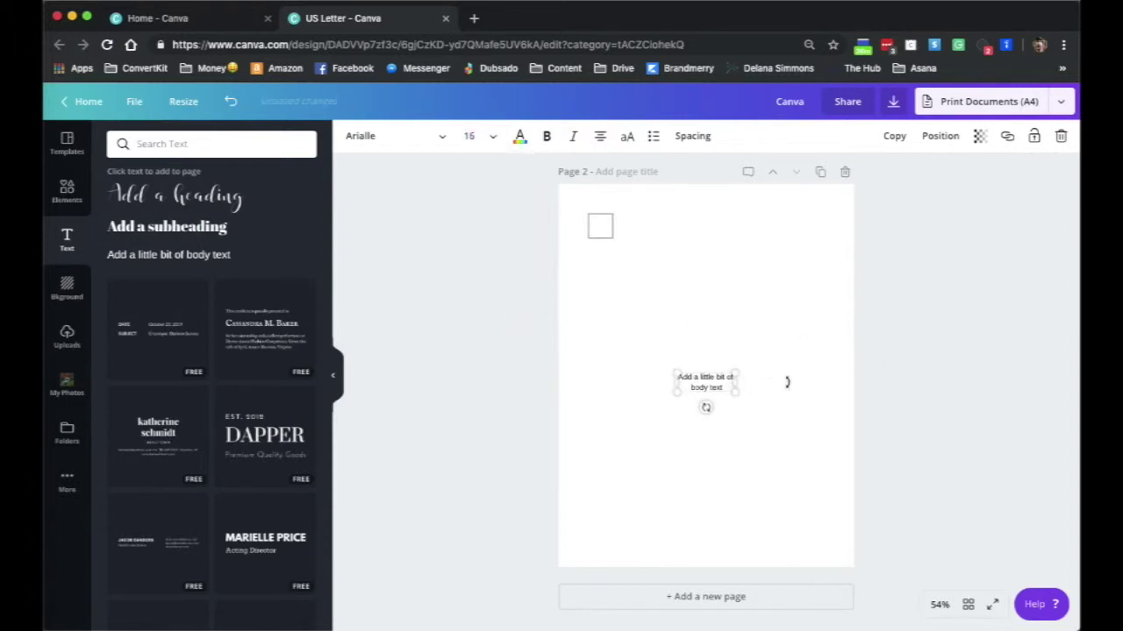
drag(787, 382, 697, 230)
click(939, 343)
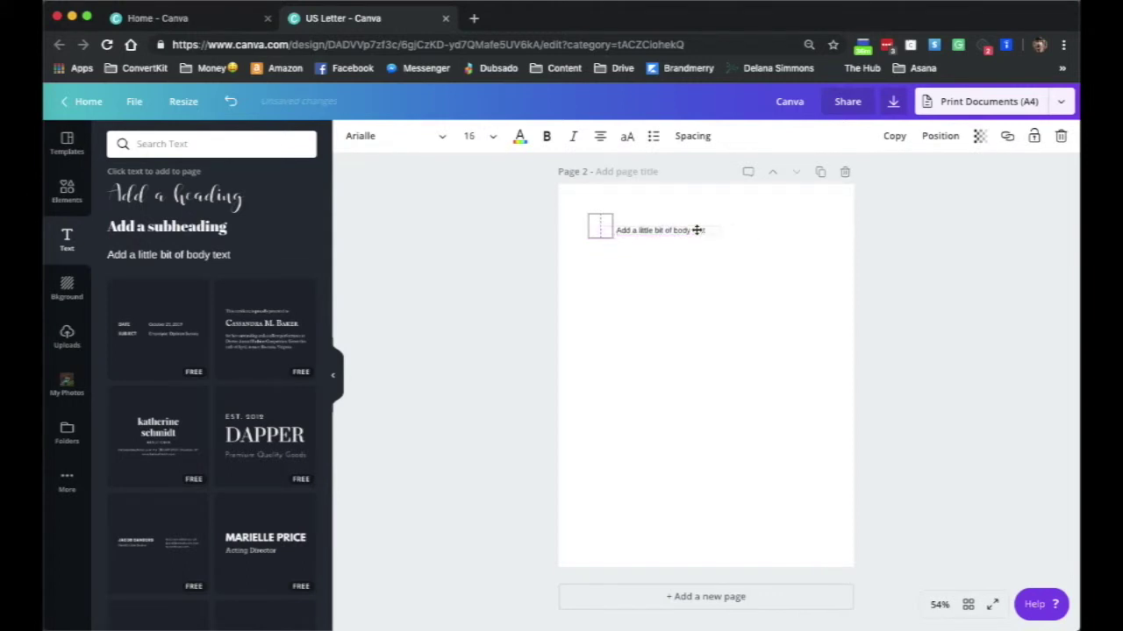
click(461, 343)
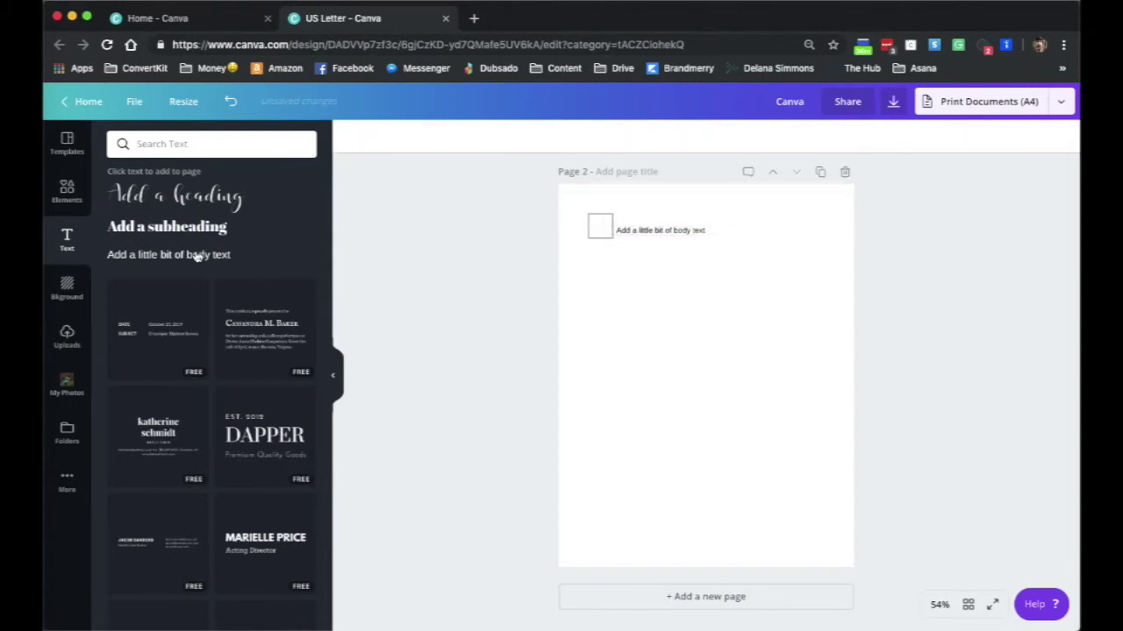
- Add a second body-text line at size 24 in bold, widened to one line
click(197, 255)
click(490, 138)
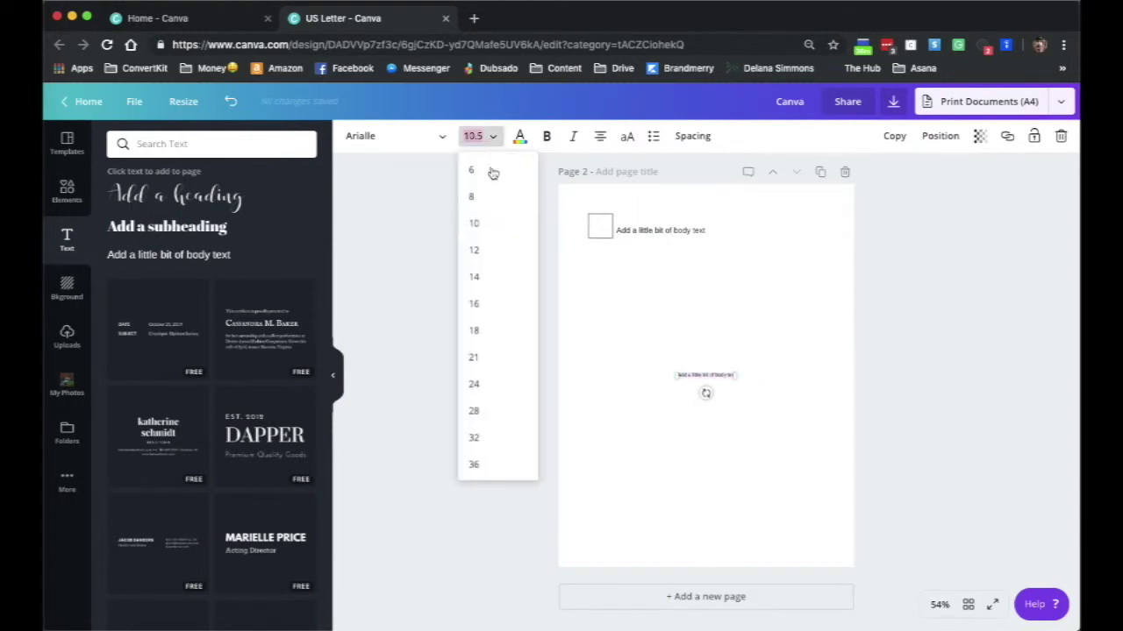
click(493, 392)
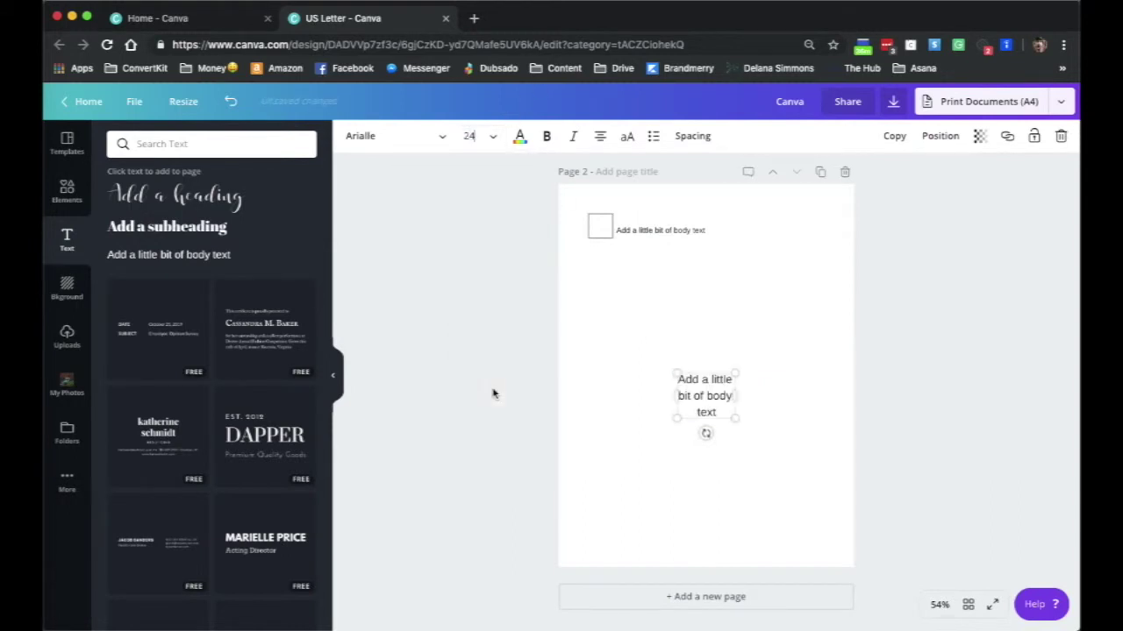
click(547, 136)
drag(818, 398, 719, 223)
click(917, 353)
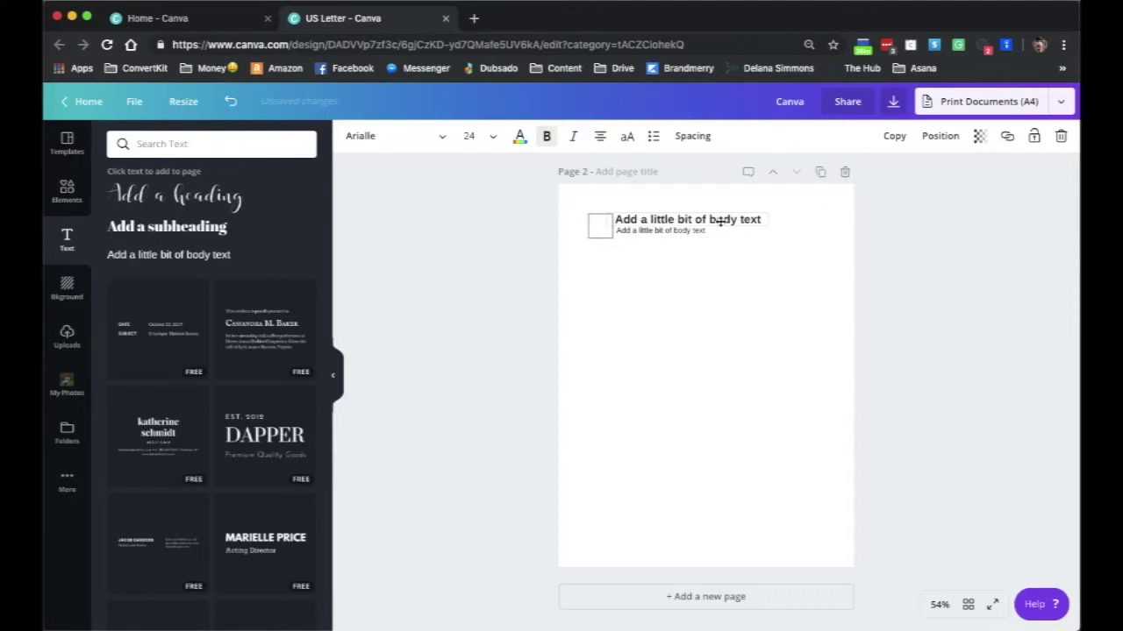
- Shrink the bold line to size 18 and line it up beside the square
double_click(705, 220)
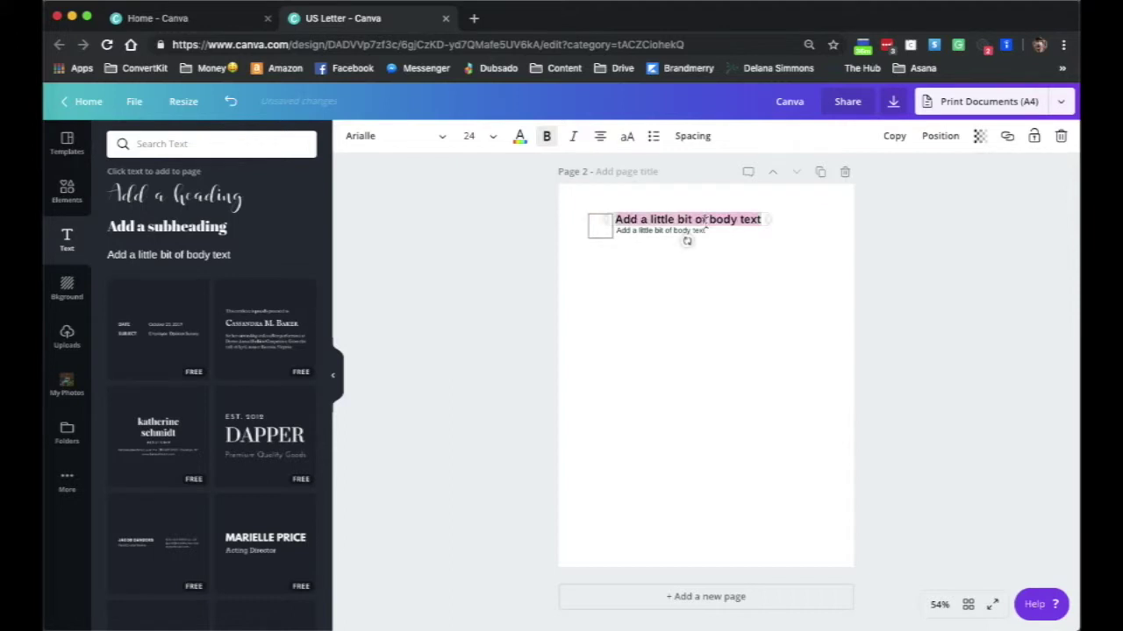
click(489, 139)
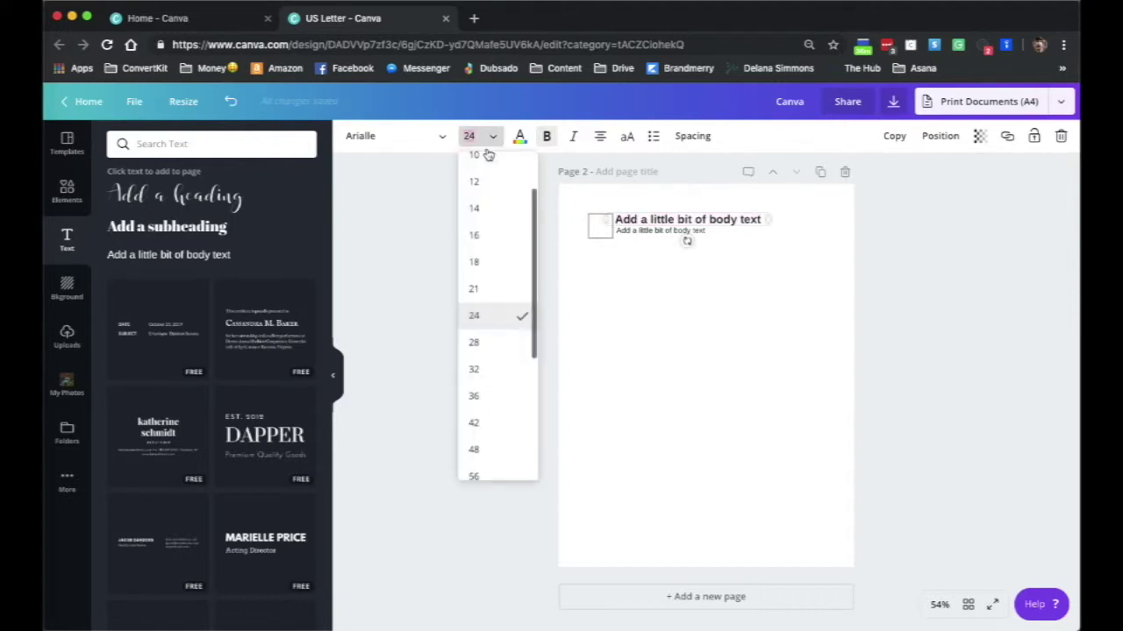
click(484, 272)
click(432, 284)
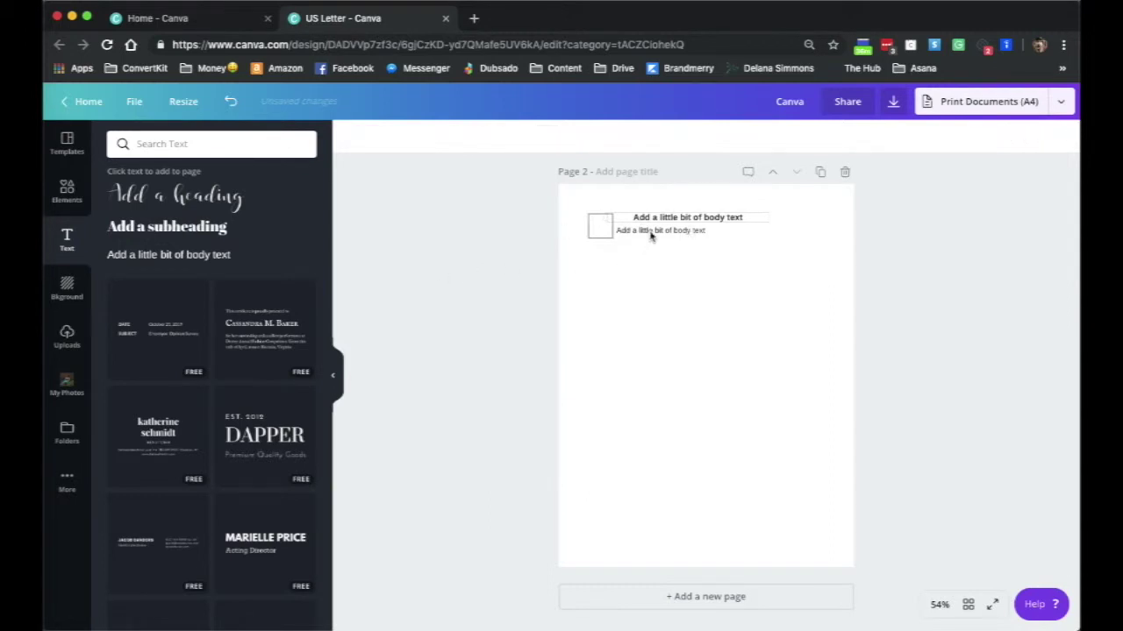
drag(653, 219, 640, 222)
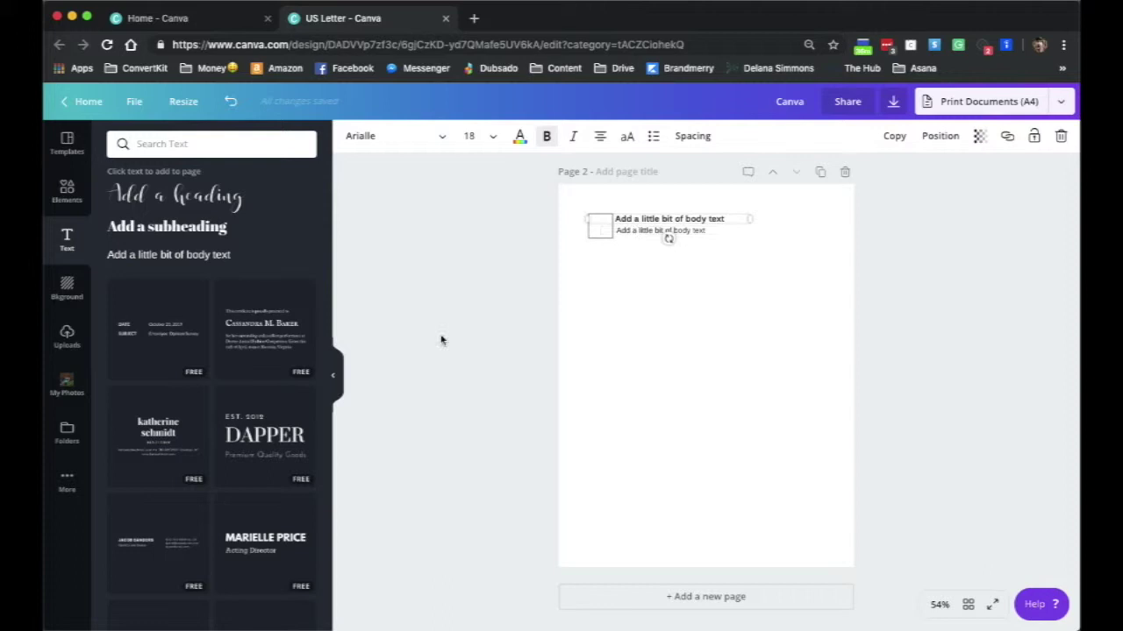
click(812, 405)
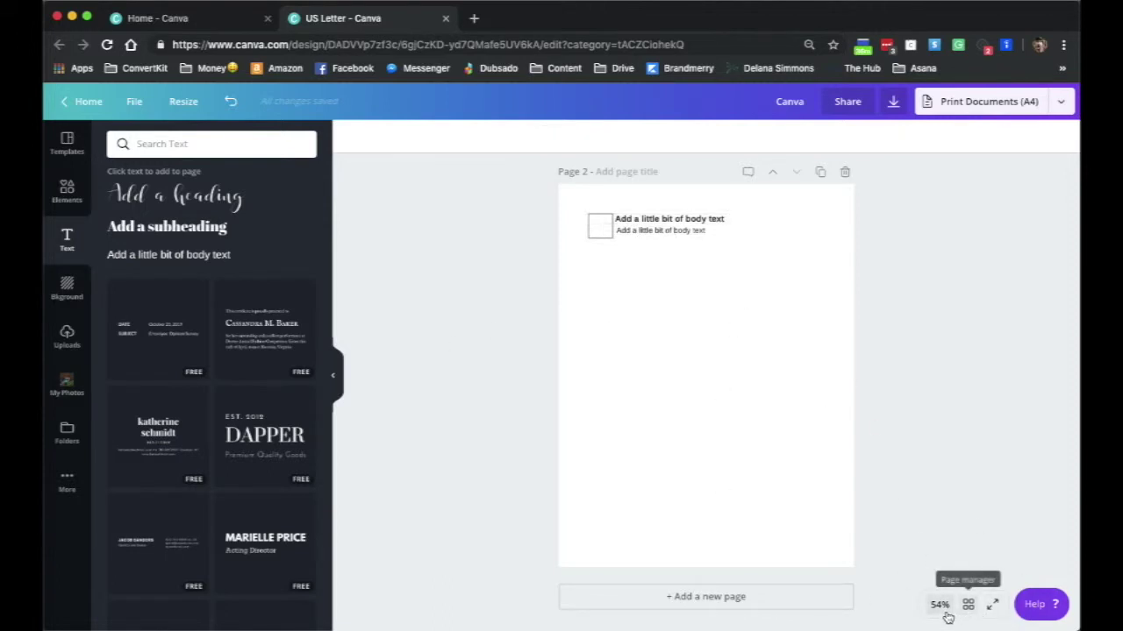
- Zoom to 100% and select the checkbox square plus its two text lines
click(943, 609)
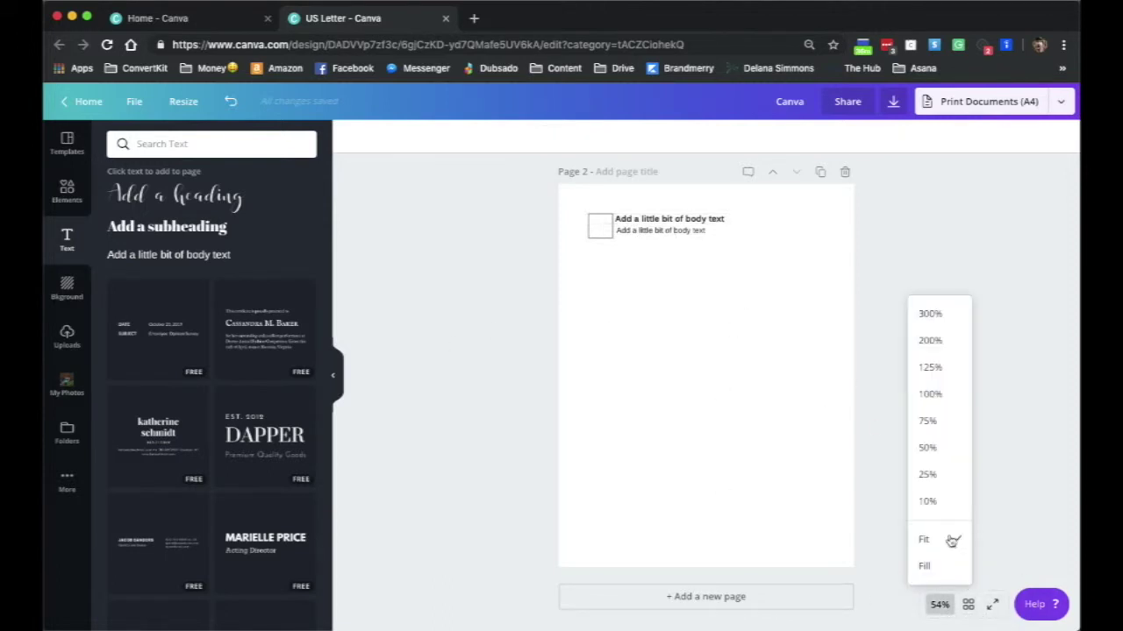
click(951, 397)
scroll(797, 395, up, 5)
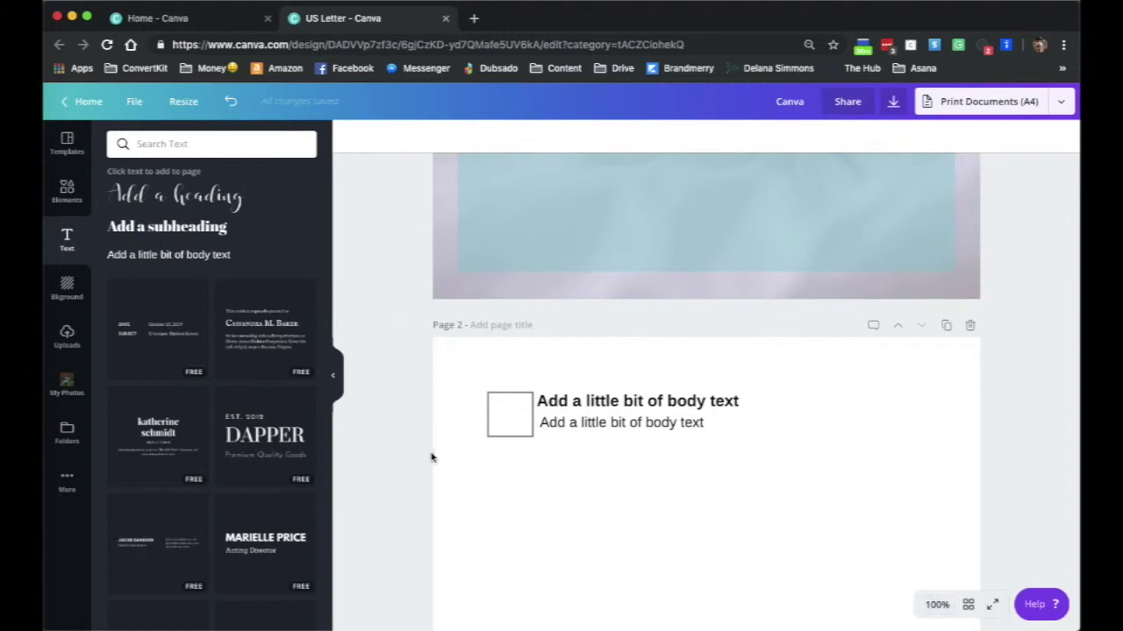
click(487, 431)
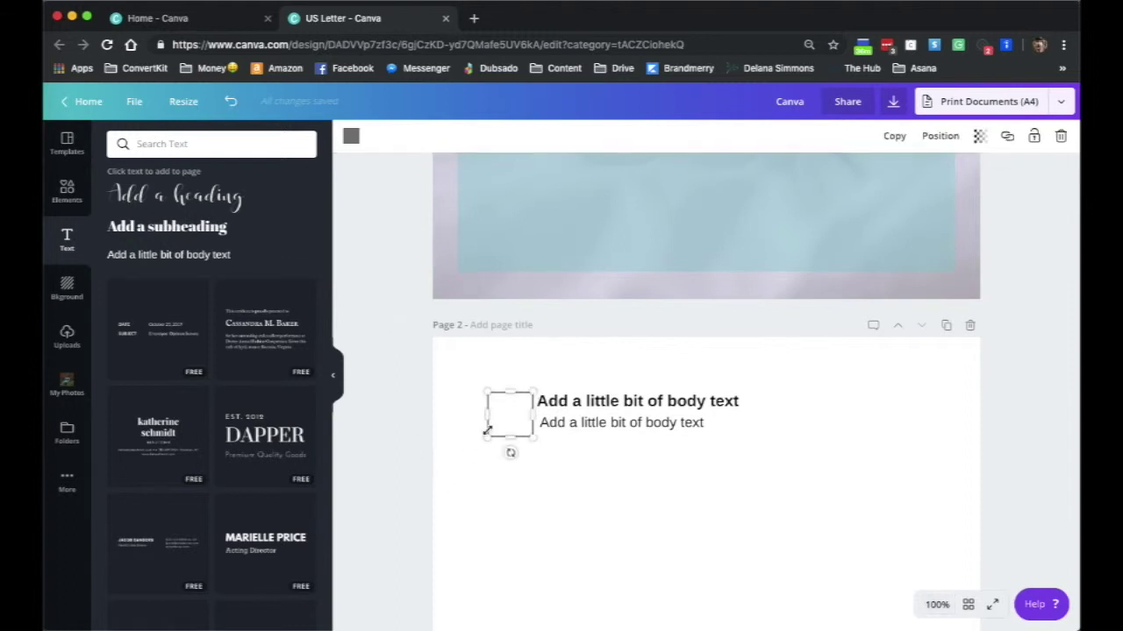
shift+click(602, 402)
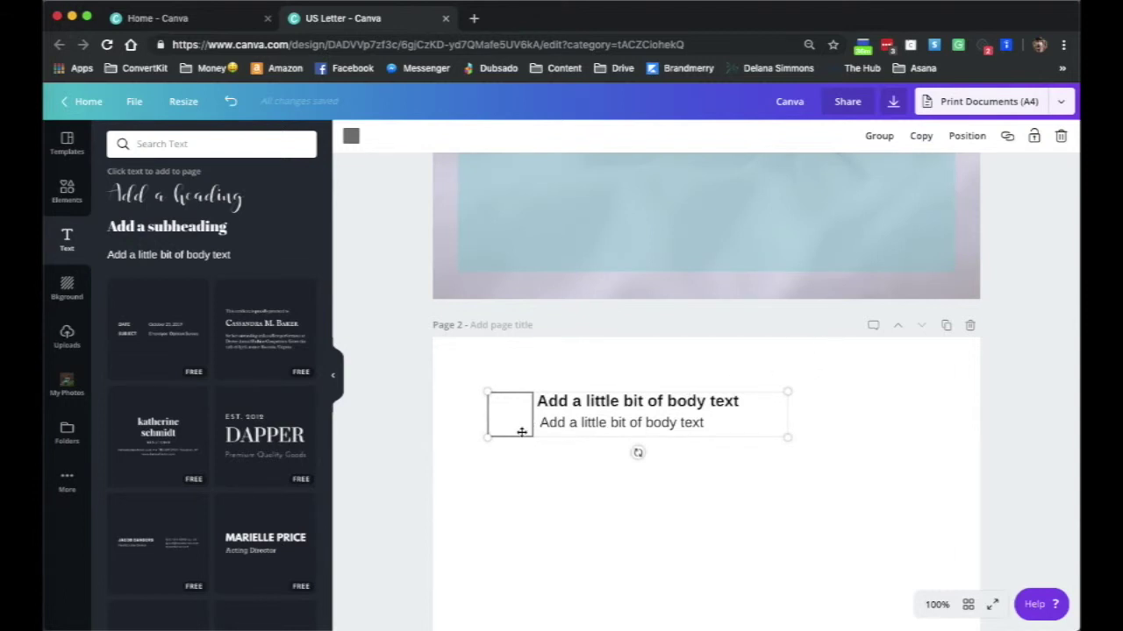
- Group the checkbox square and its text, then nudge the group into position
click(886, 138)
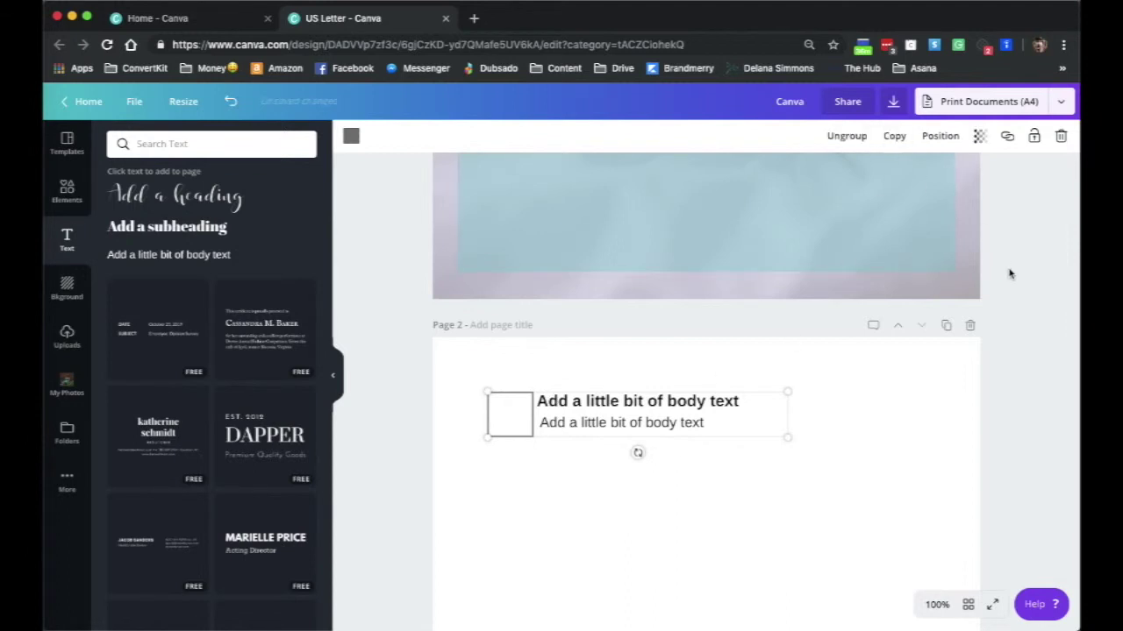
click(747, 479)
scroll(747, 479, down, 2)
click(529, 293)
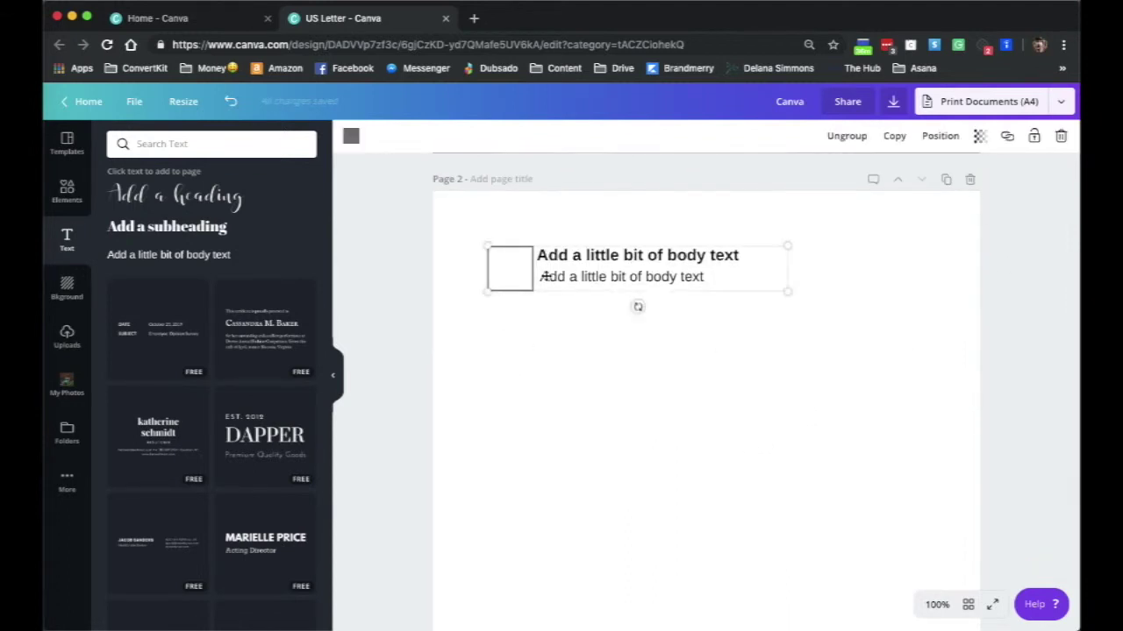
mouse_move(544, 277)
mouse_down()
mouse_move(549, 337)
mouse_move(552, 286)
mouse_move(541, 277)
mouse_up()
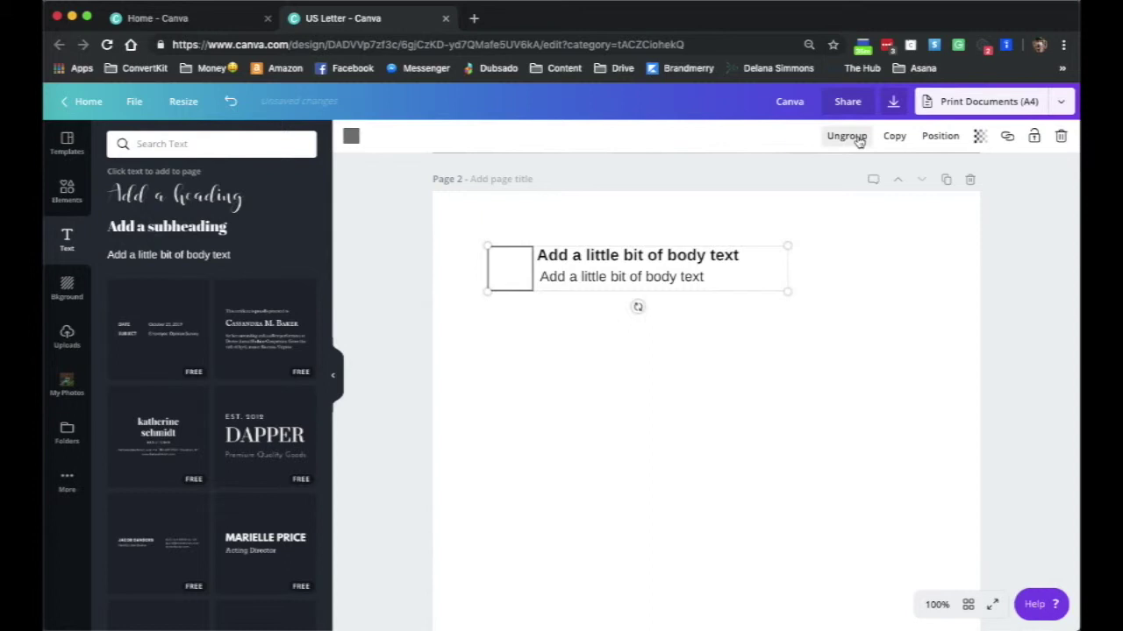
- Duplicate the checkbox row into four stacked rows and zoom out to 50%
click(895, 136)
drag(730, 274, 687, 478)
click(896, 139)
click(895, 135)
key(Escape)
key(super+minus)
key(super+minus)
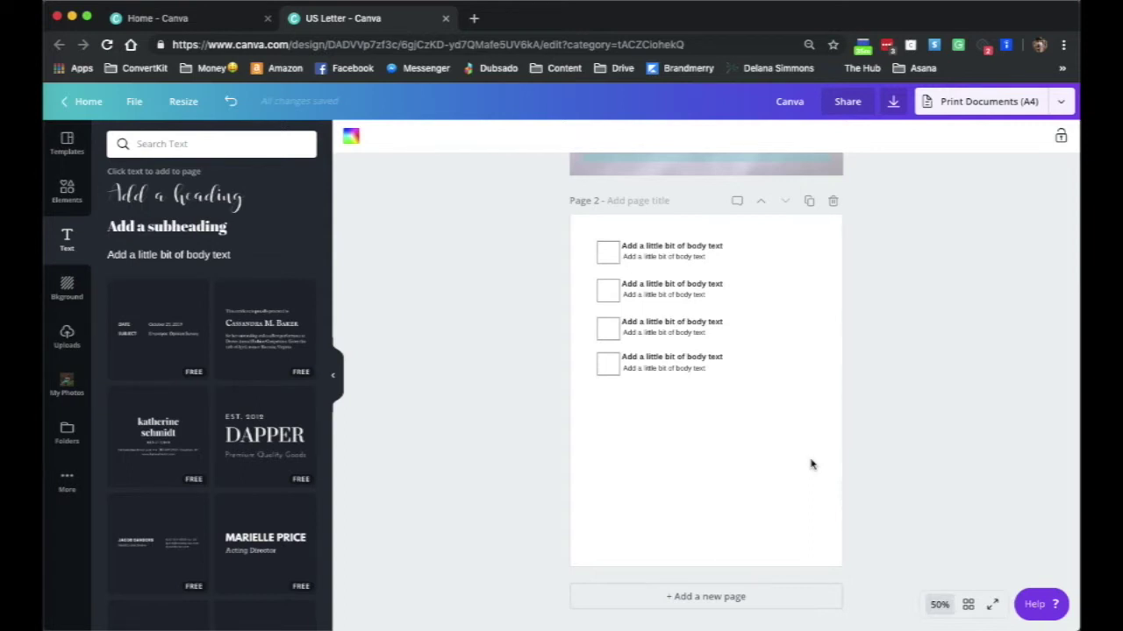
- Scroll between the checkbox page and the 'How to Make PDFs in Canva' cover, finishing on the cover
scroll(866, 370, up, 5)
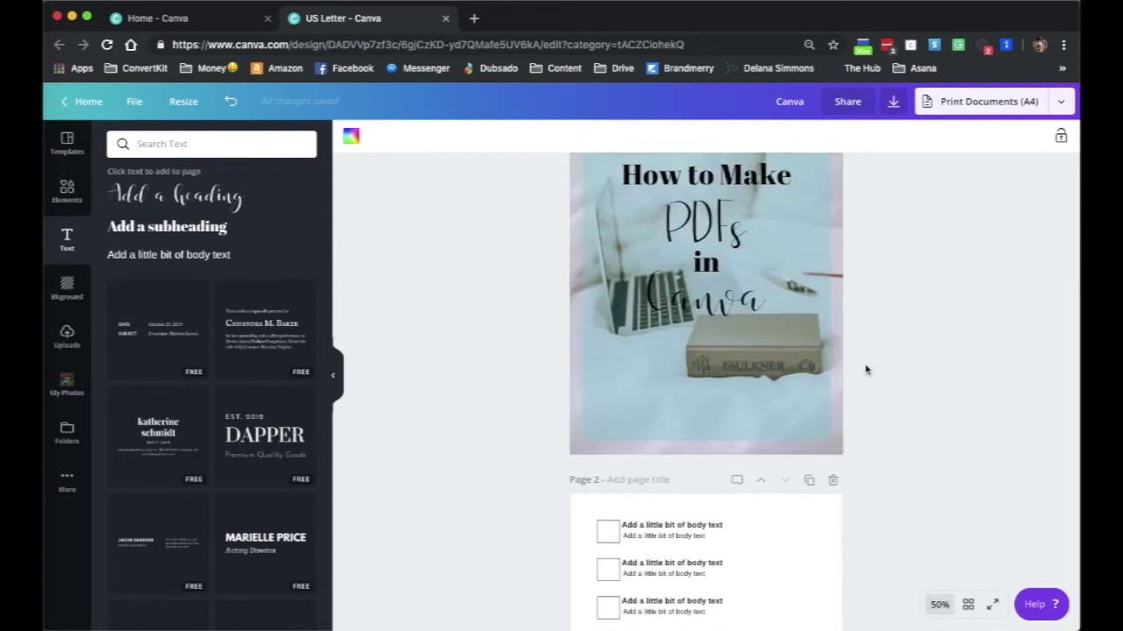
scroll(866, 371, down, 5)
scroll(872, 359, up, 4)
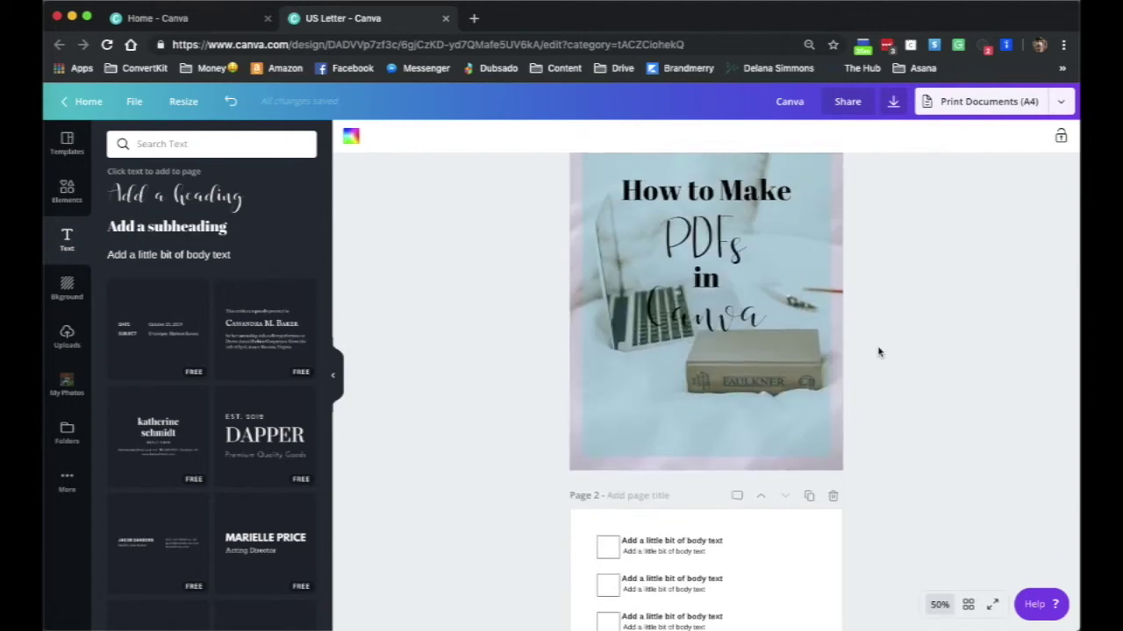
scroll(672, 473, down, 2)
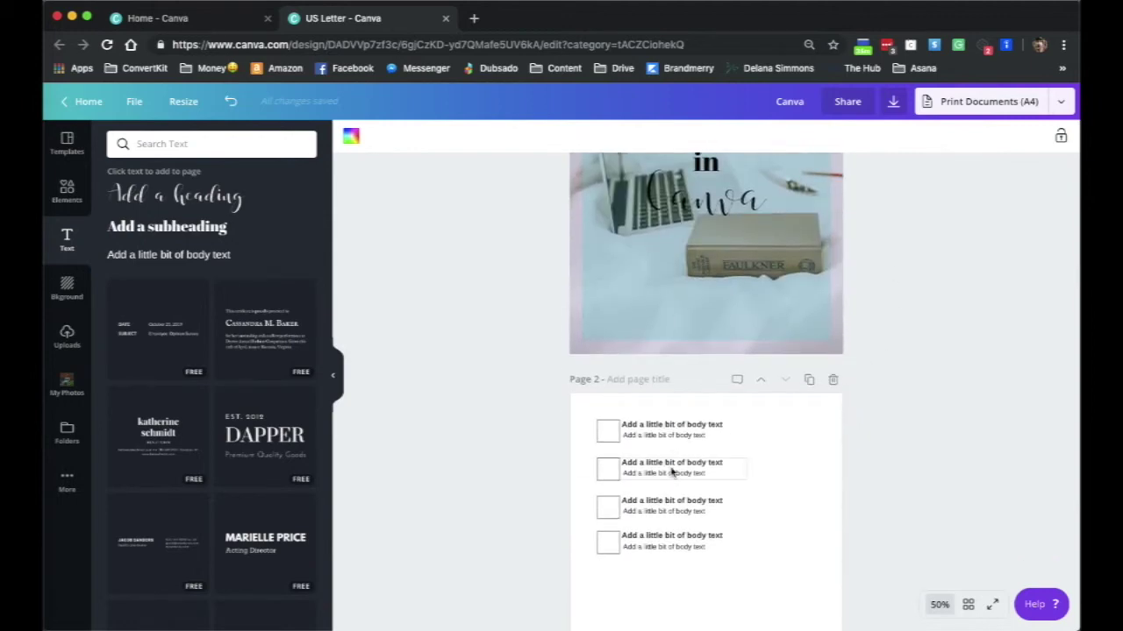
scroll(672, 473, down, 3)
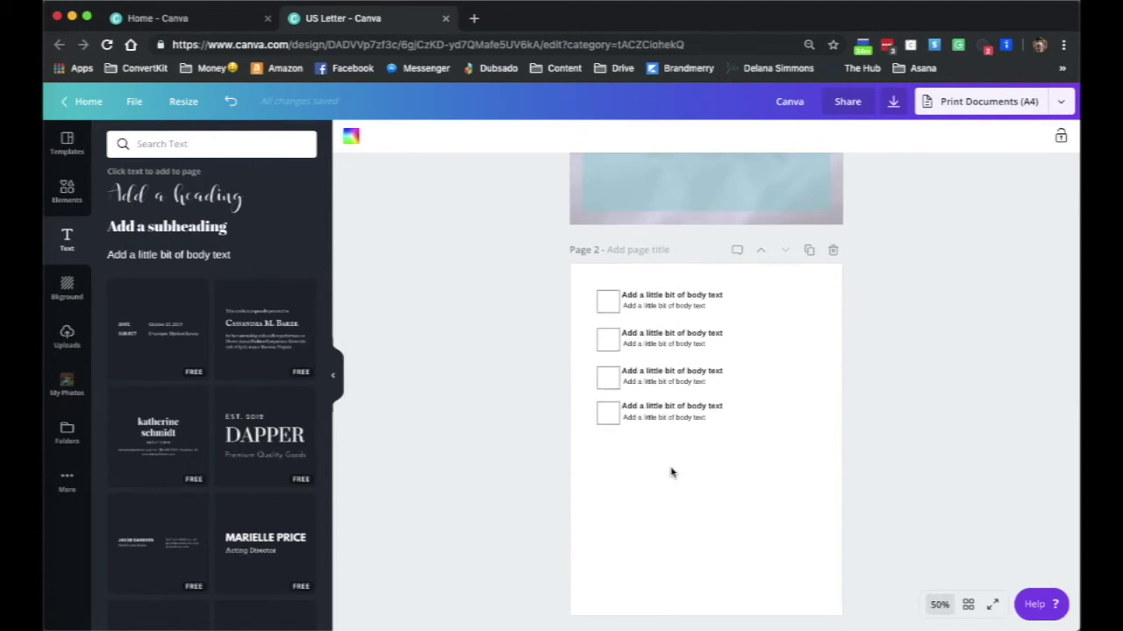
scroll(671, 473, up, 5)
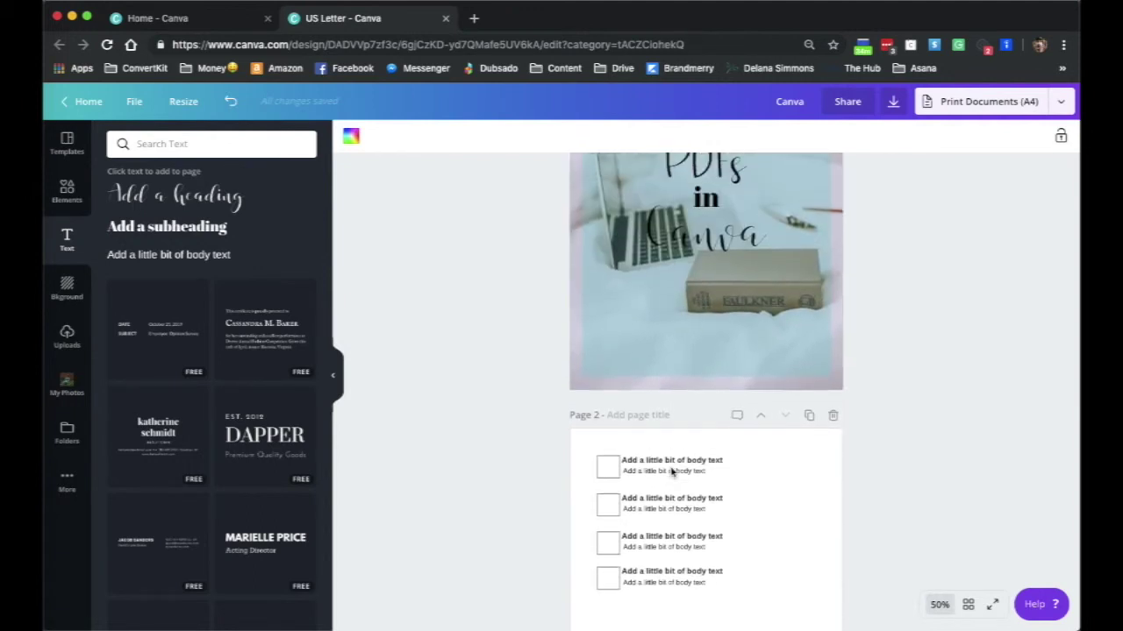
scroll(671, 454, up, 3)
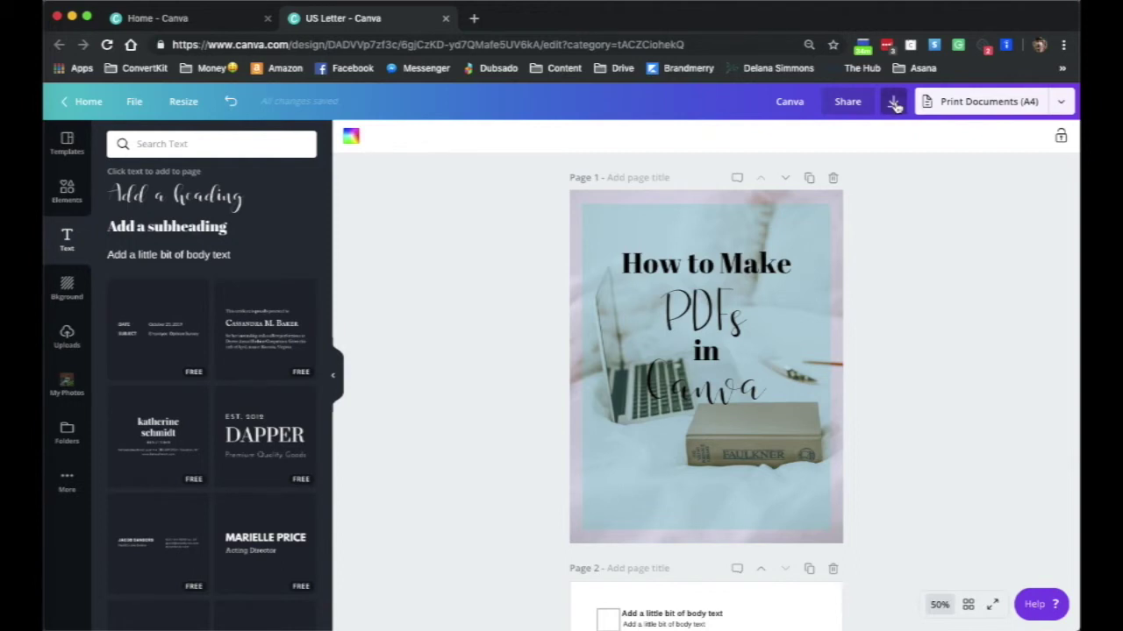
- Download the two-page design with file type PDF Standard, then dismiss the Canva Print popup
click(893, 102)
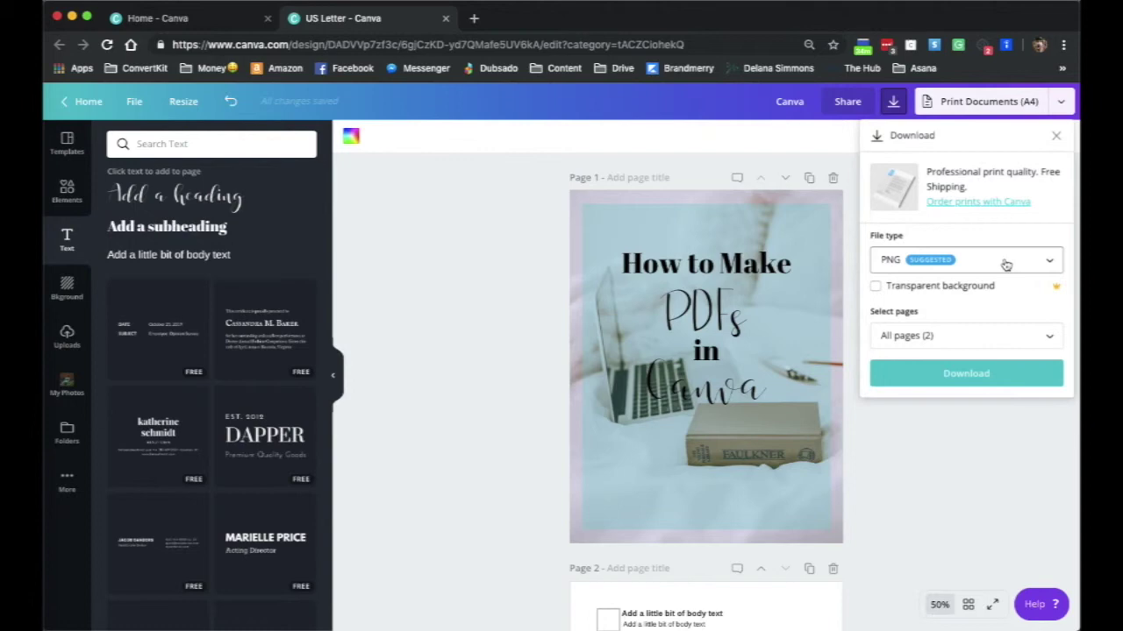
drag(903, 261, 956, 260)
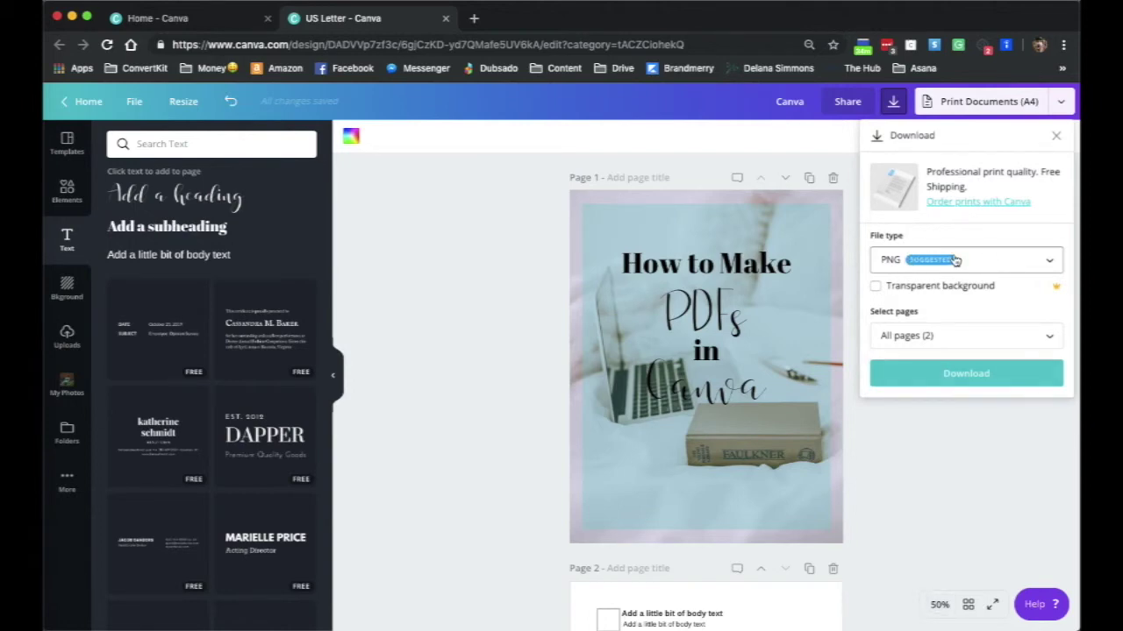
click(956, 261)
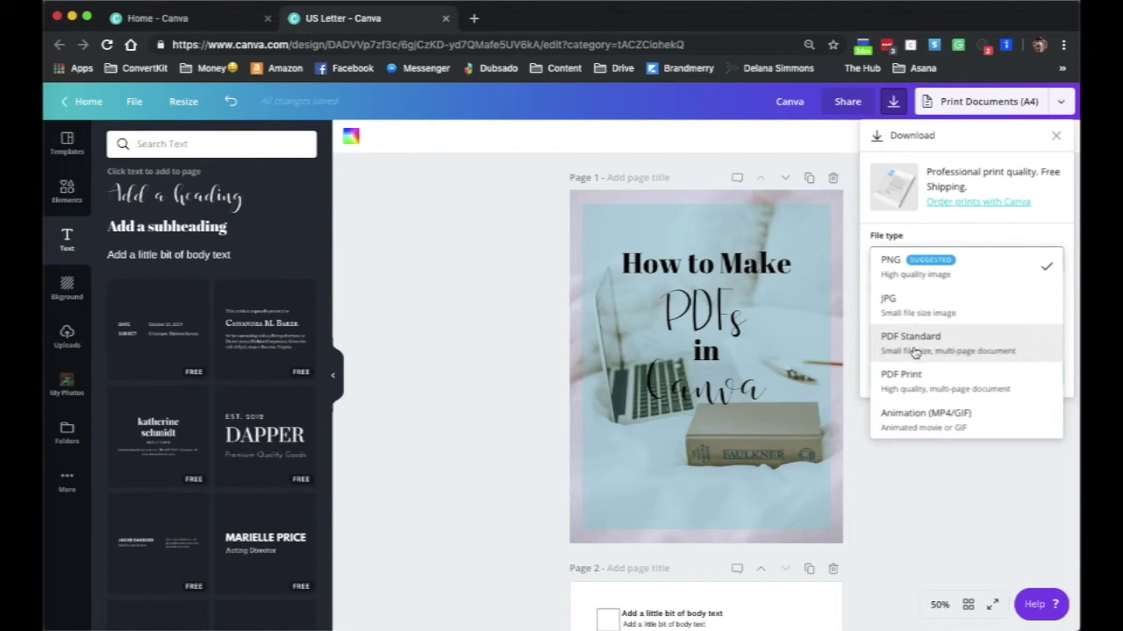
click(976, 354)
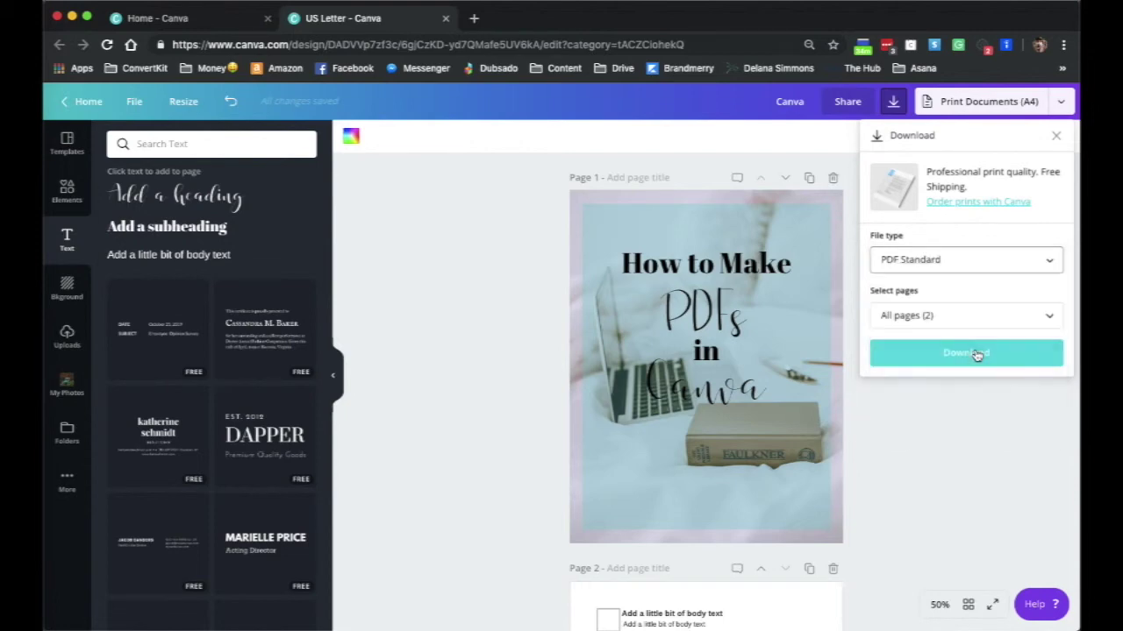
click(949, 355)
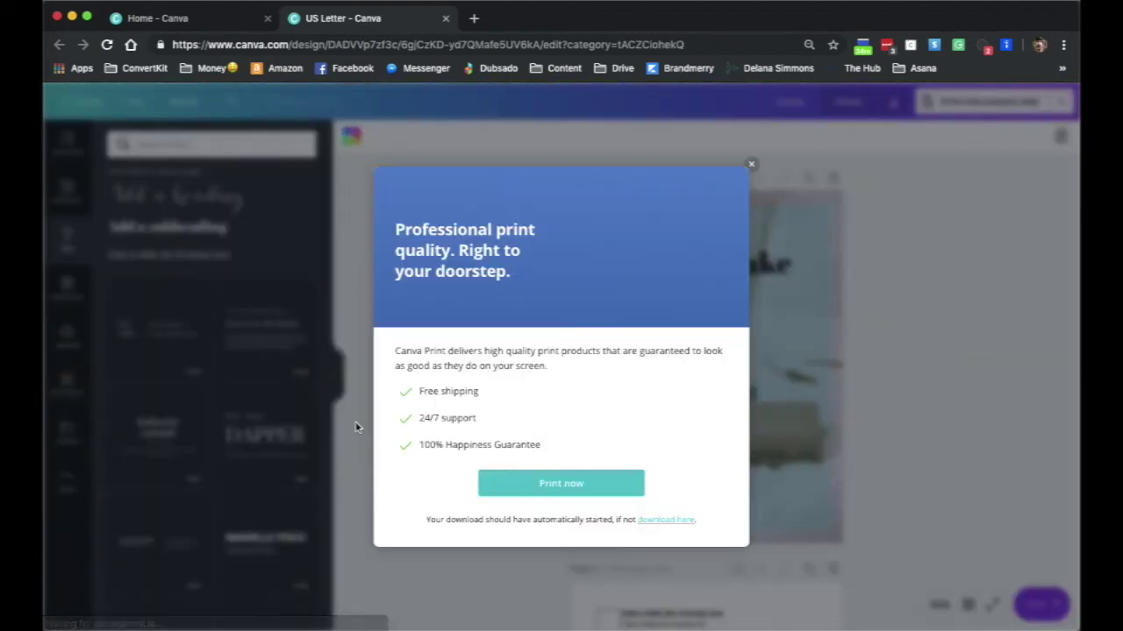
click(749, 167)
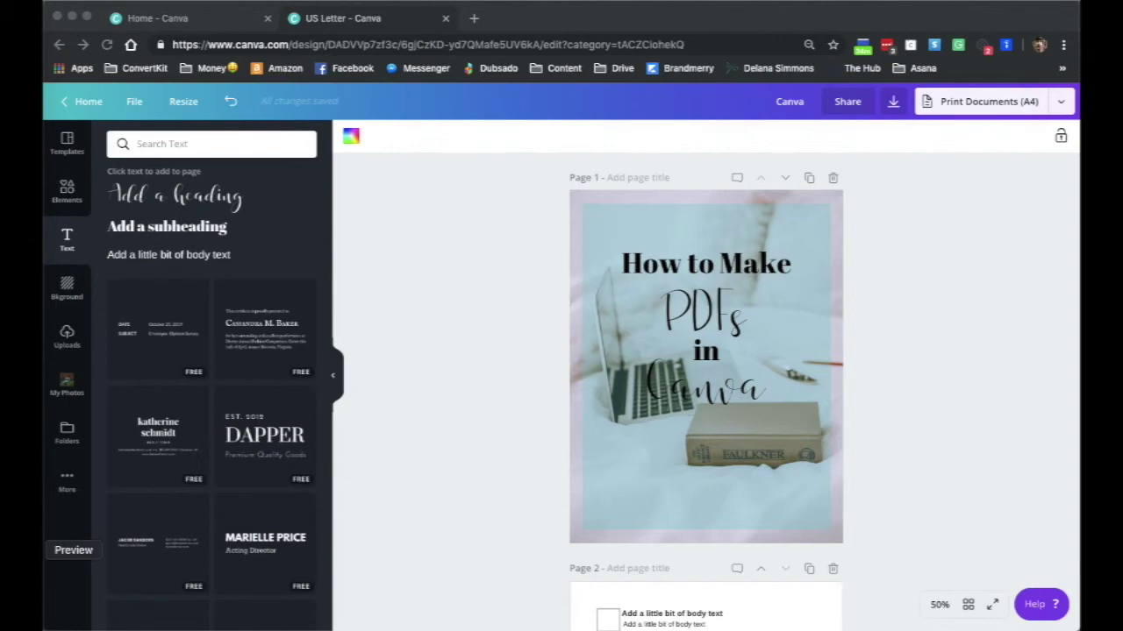
- Open Canva.pdf in Preview and change its location from Downloads to Desktop — iCloud
click(74, 614)
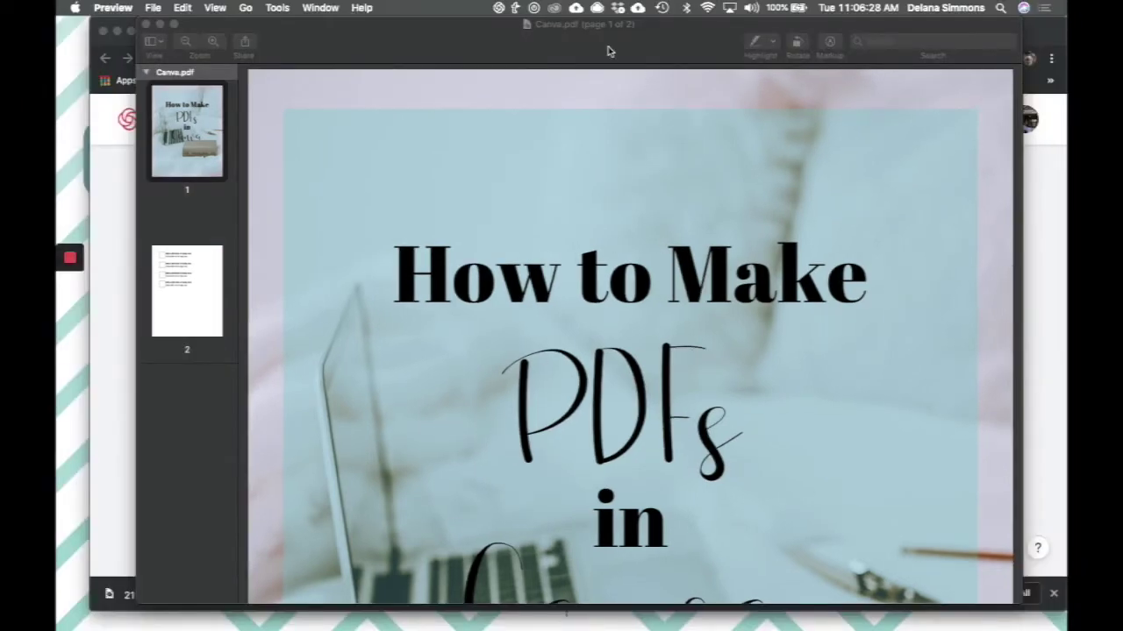
click(570, 33)
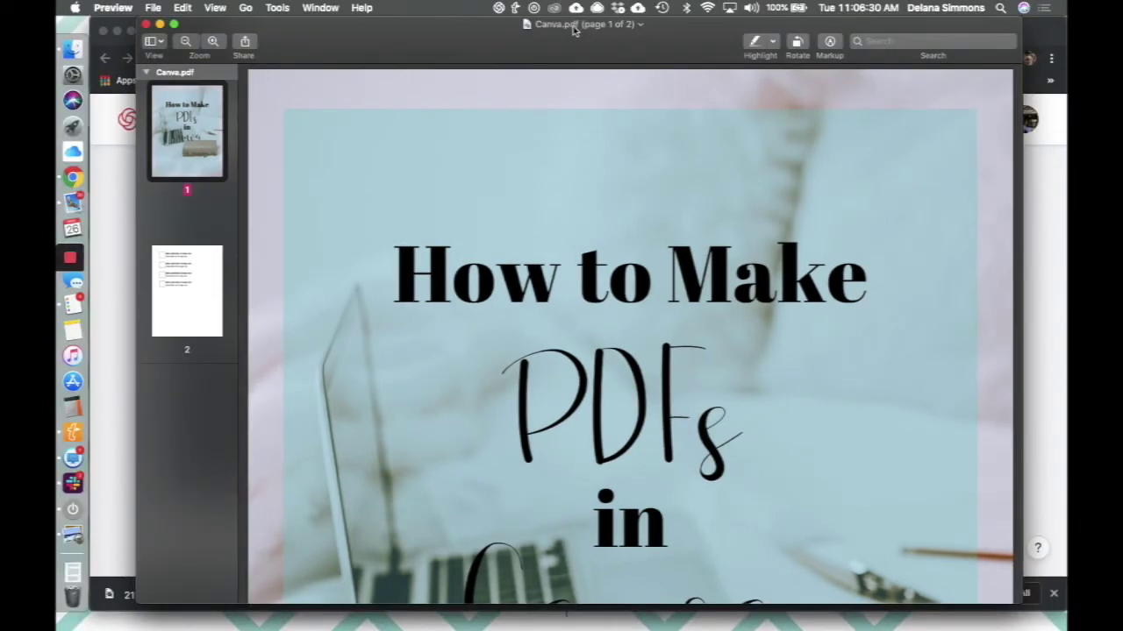
click(640, 26)
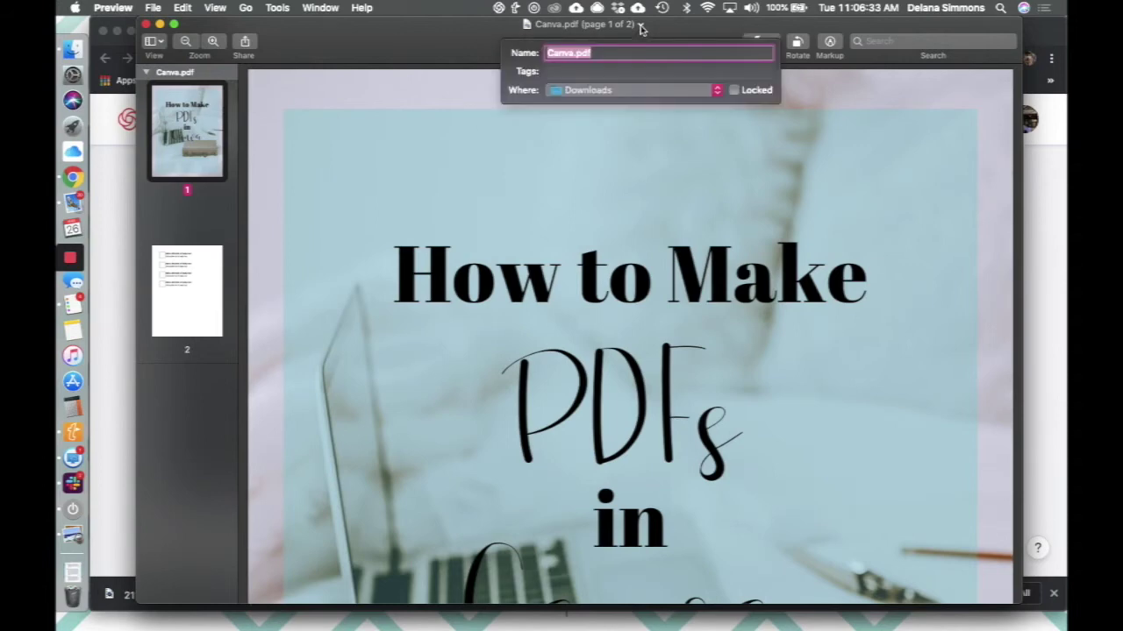
click(619, 91)
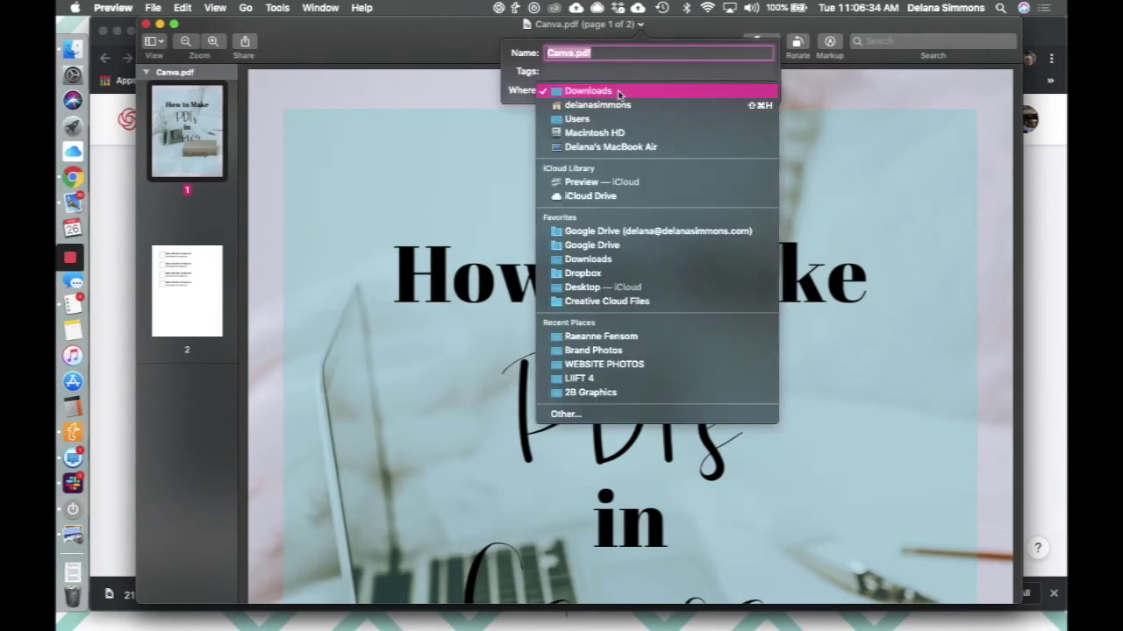
click(590, 288)
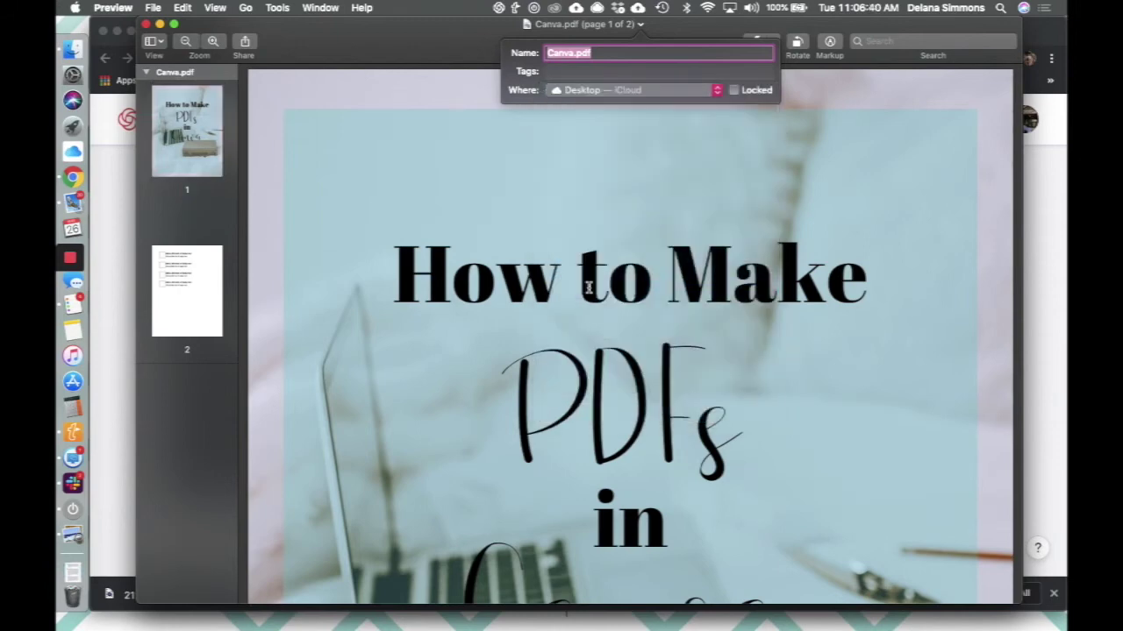
click(618, 141)
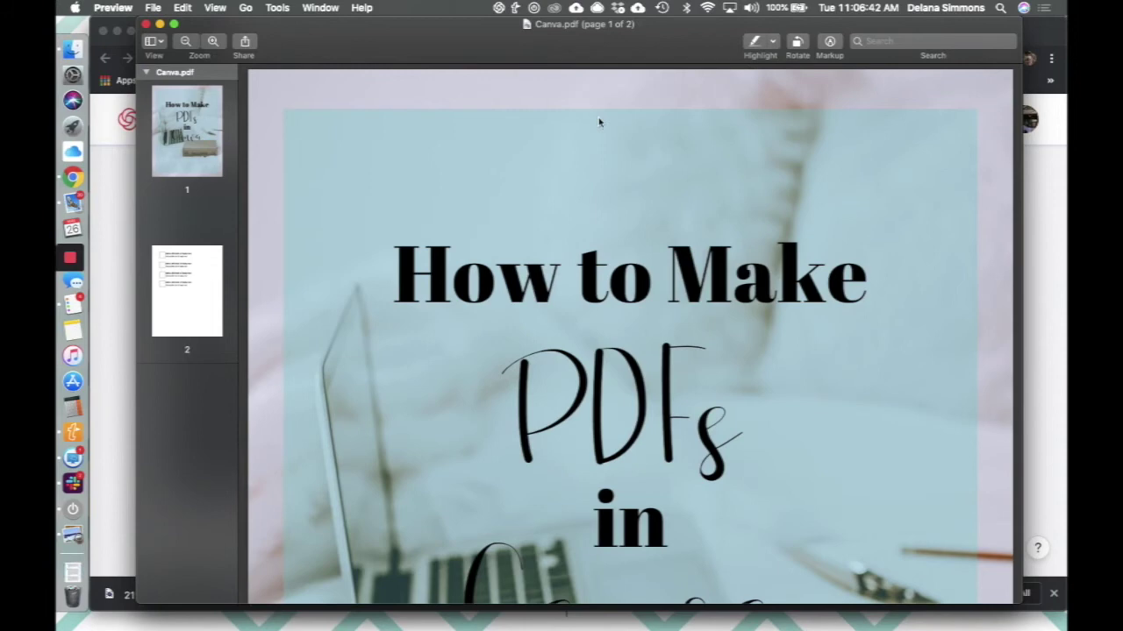